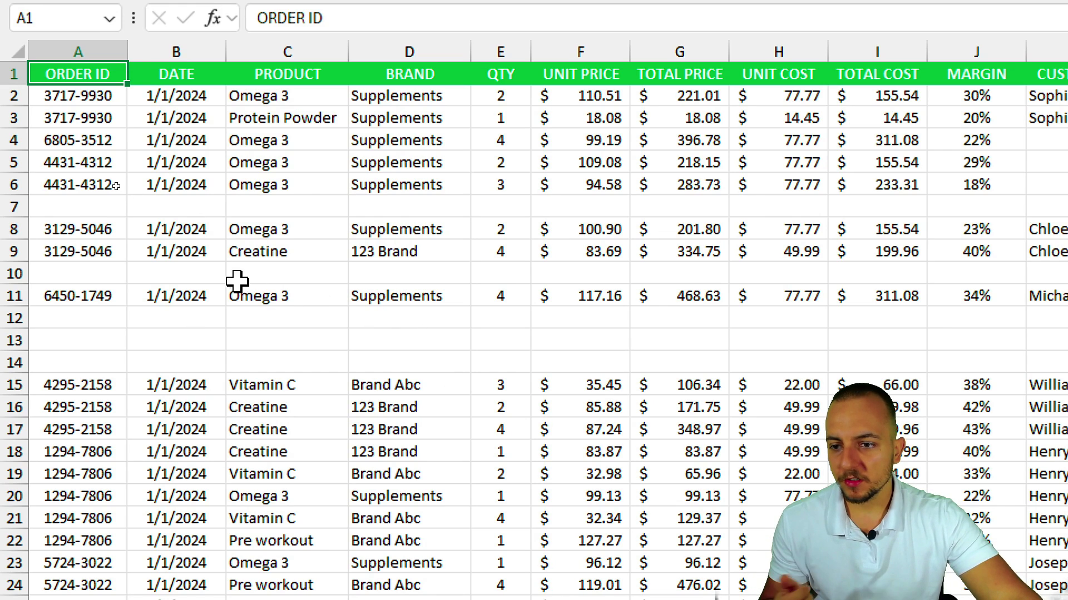
Highlight the empty rows 7, 10 and 12–14 in the sales report.
click(83, 208)
key(shift+space)
click(114, 275)
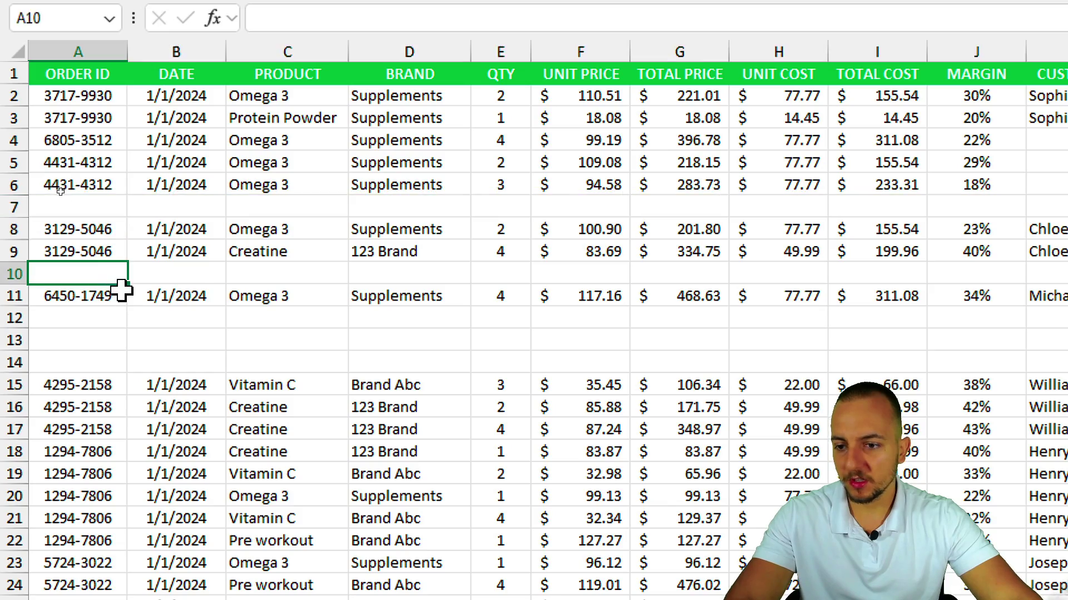
drag(111, 318, 107, 369)
key(shift+space)
click(100, 74)
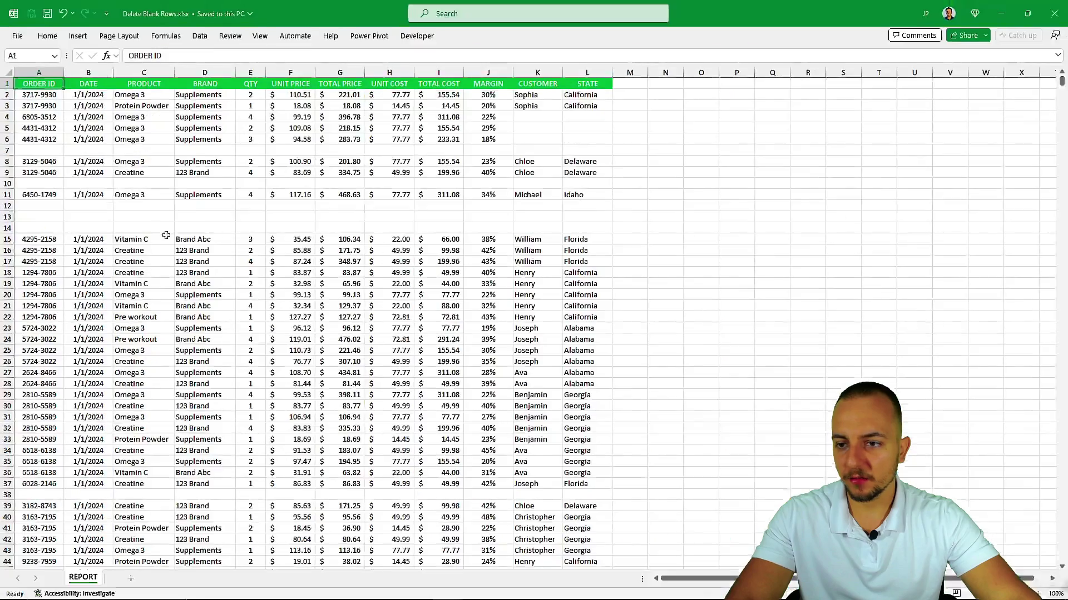
scroll(166, 235, down, 20)
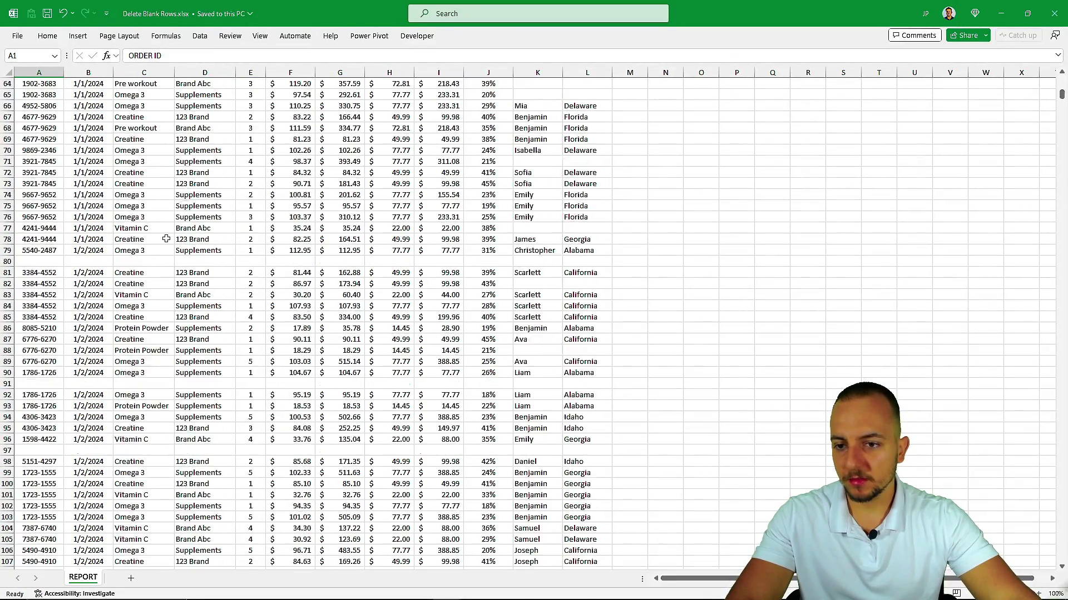
scroll(166, 238, down, 15)
scroll(166, 239, up, 12)
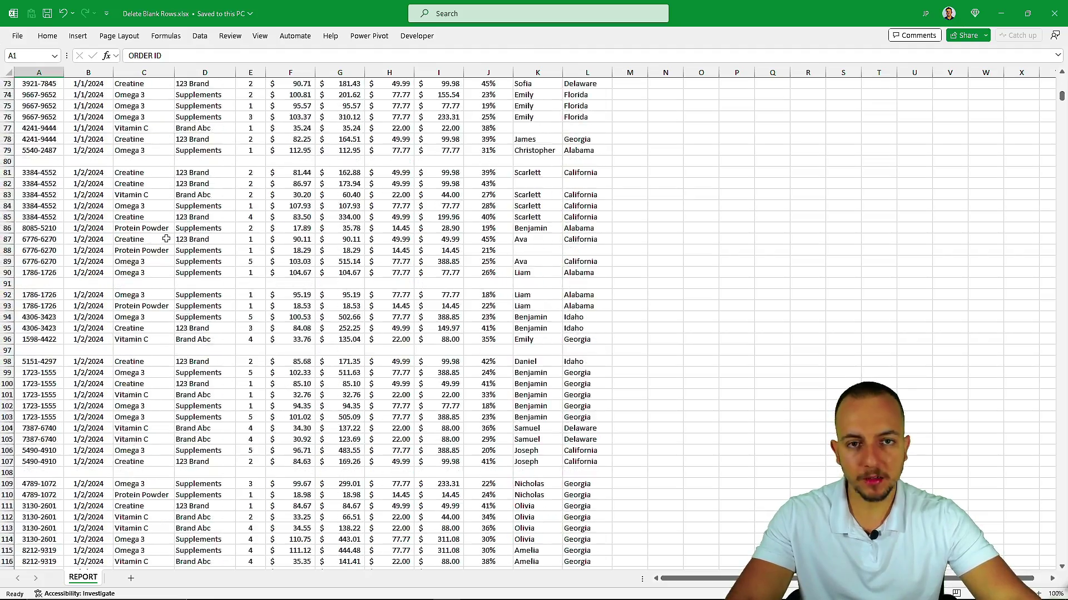
scroll(166, 239, up, 20)
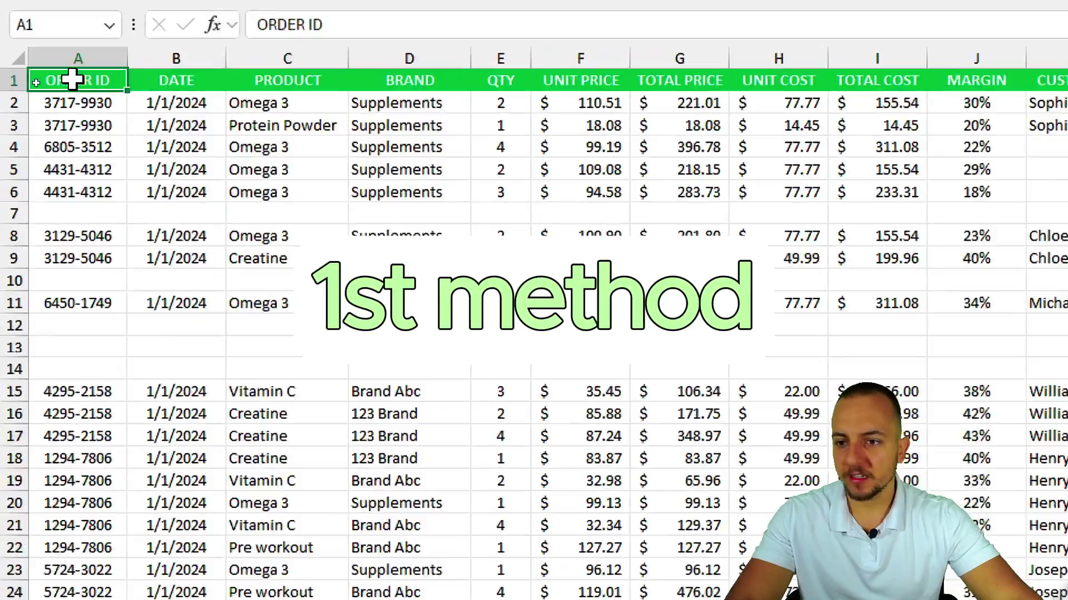
Select the report from A1 down and pick out its blank cells with Go To Special > Blanks.
drag(39, 85, 610, 187)
drag(934, 277, 572, 596)
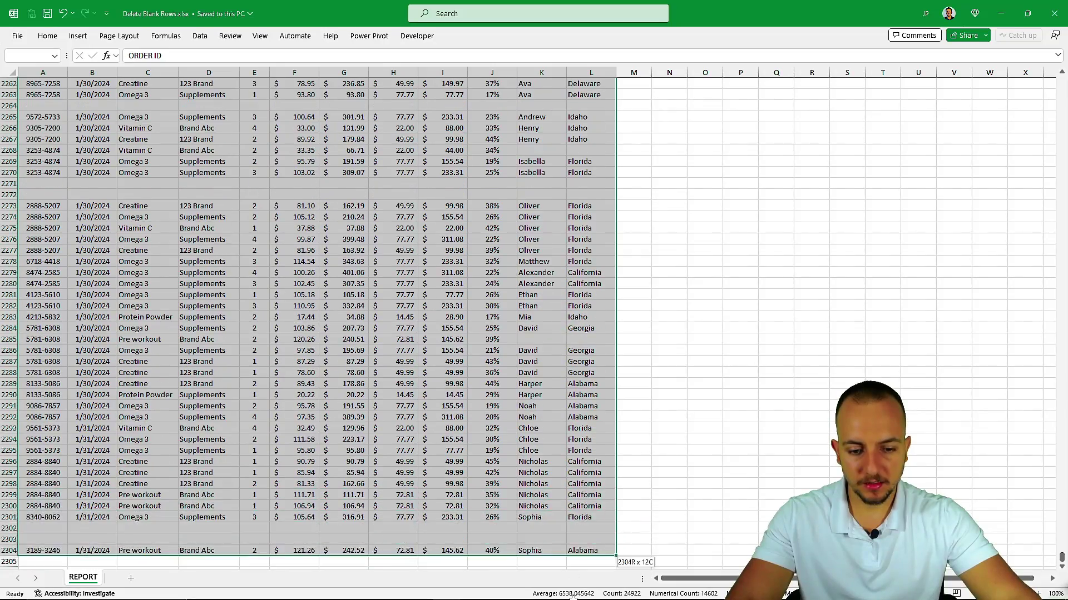
scroll(416, 351, up, 13)
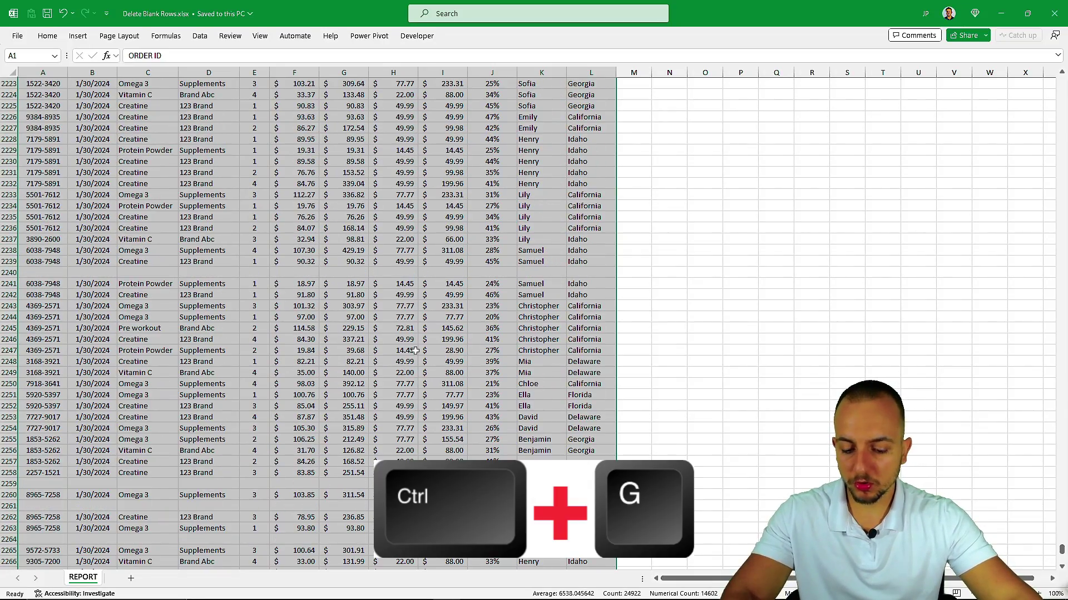
key(ctrl+g)
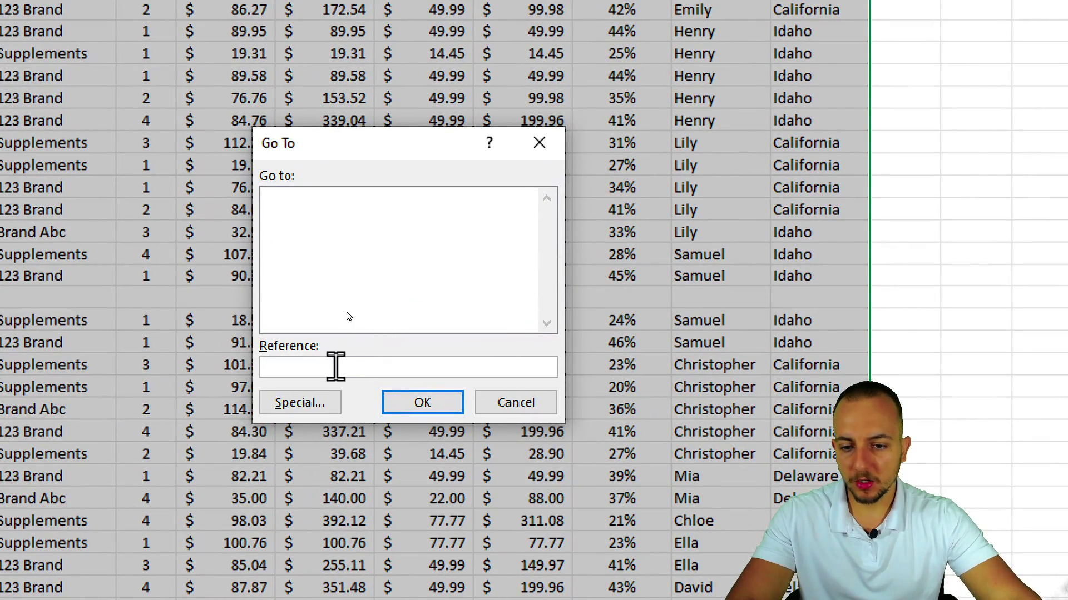
click(309, 402)
click(287, 311)
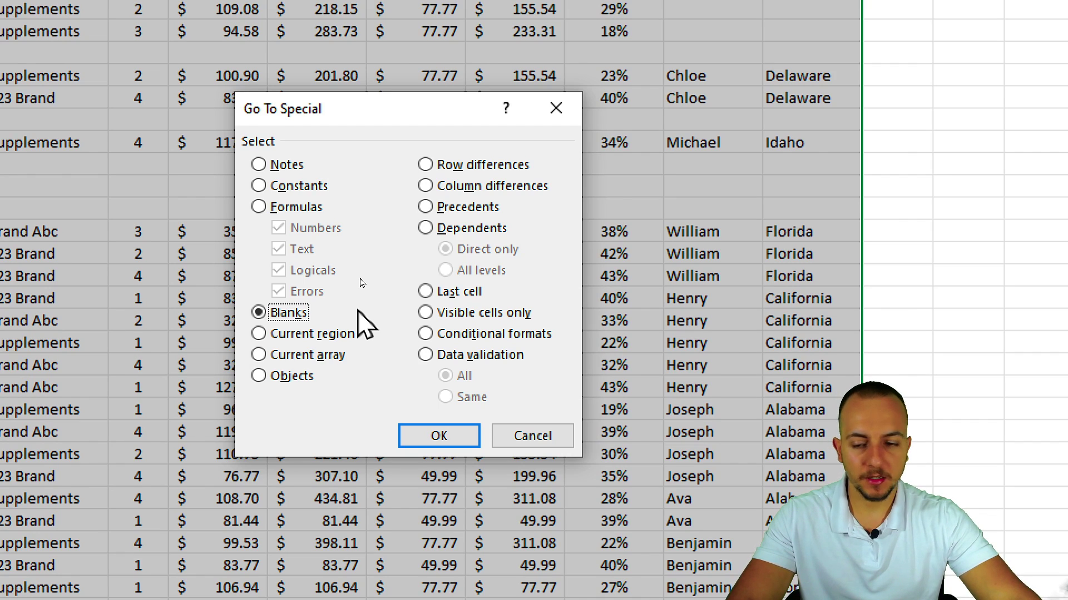
click(448, 439)
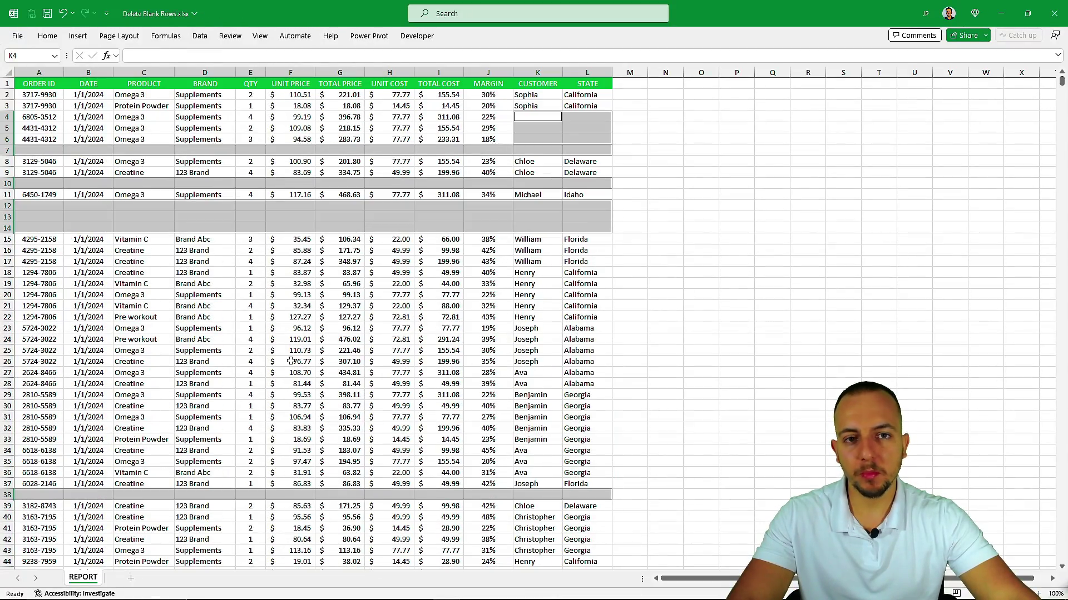
Check the highlighted blank cells, then open the Delete dialog for them with Ctrl+minus.
scroll(291, 361, down, 12)
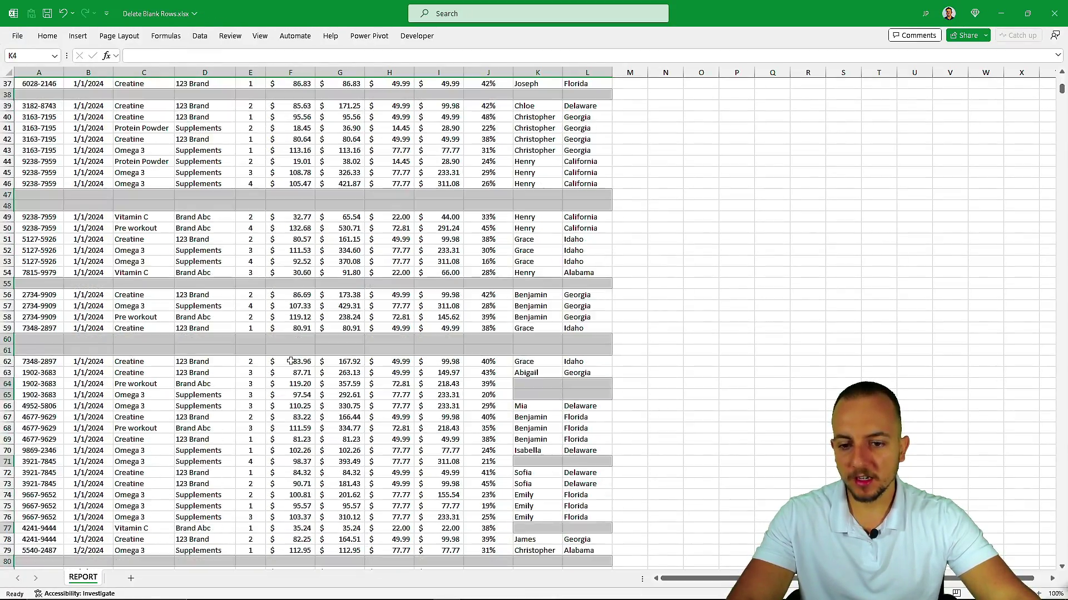
scroll(290, 361, up, 6)
scroll(290, 362, down, 8)
scroll(291, 362, up, 14)
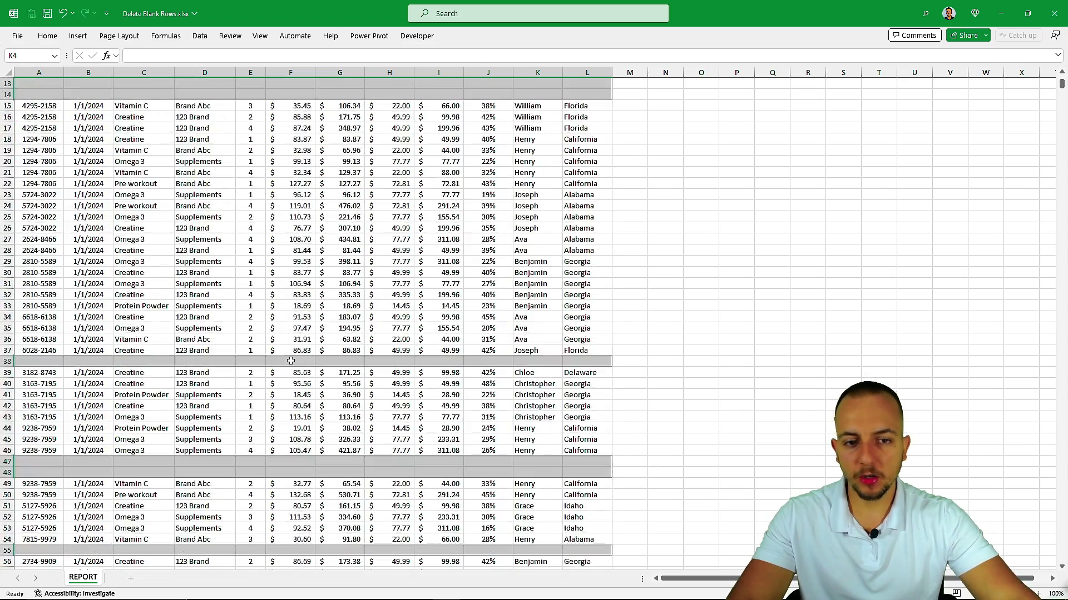
key(ctrl+minus)
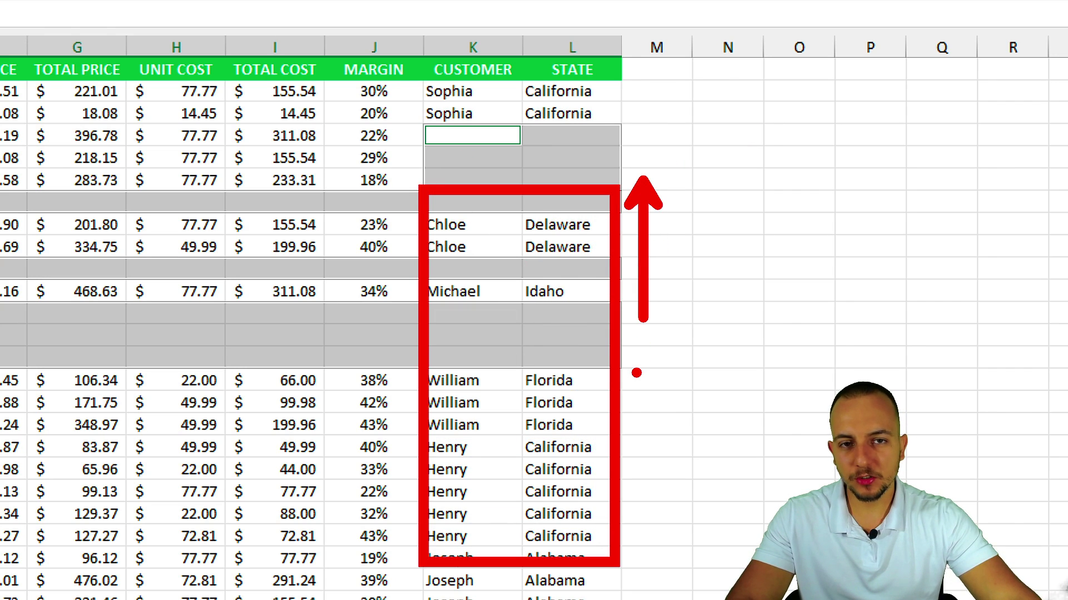
Delete the selected blank cells with the Shift cells up option.
key(ctrl+minus)
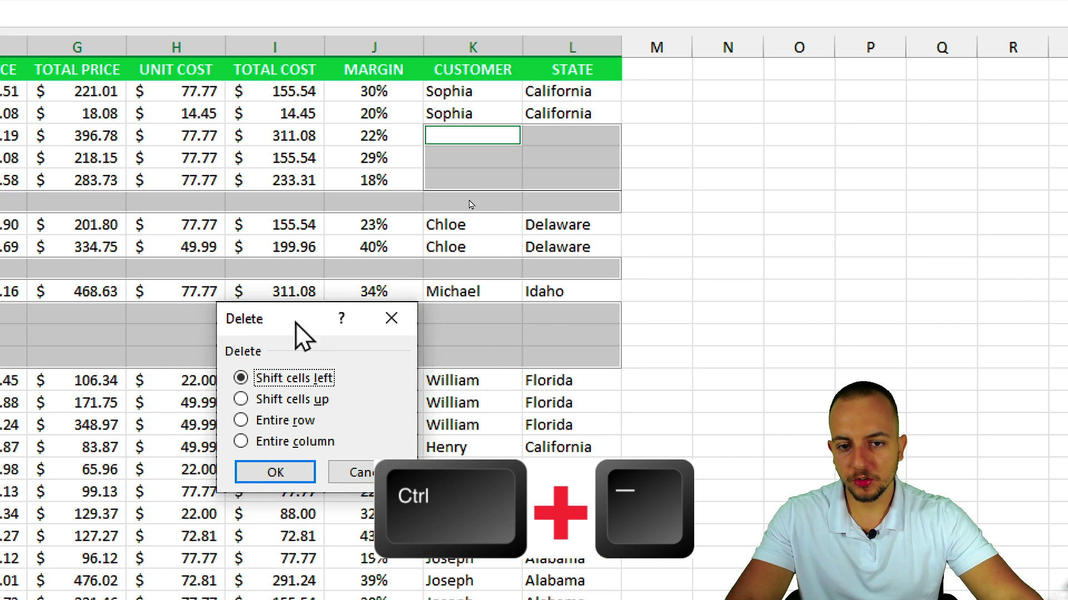
drag(298, 328, 515, 162)
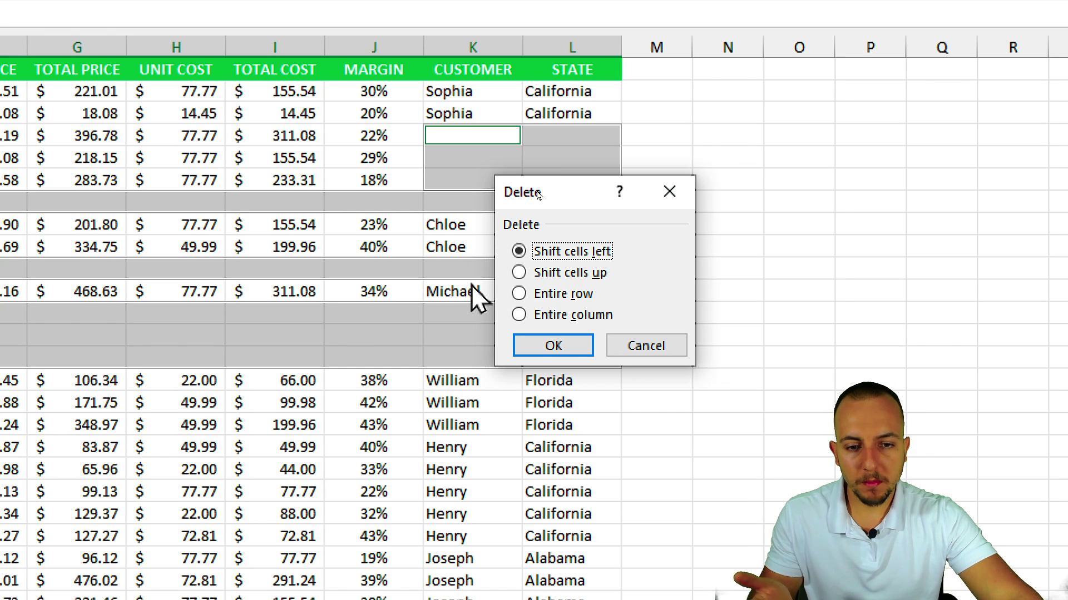
click(563, 273)
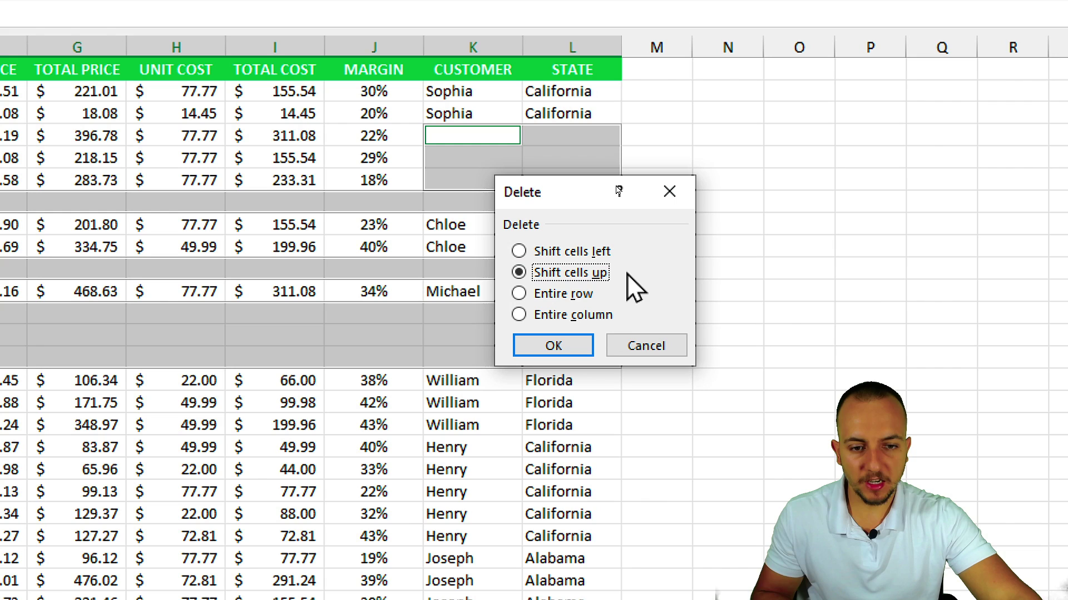
click(577, 359)
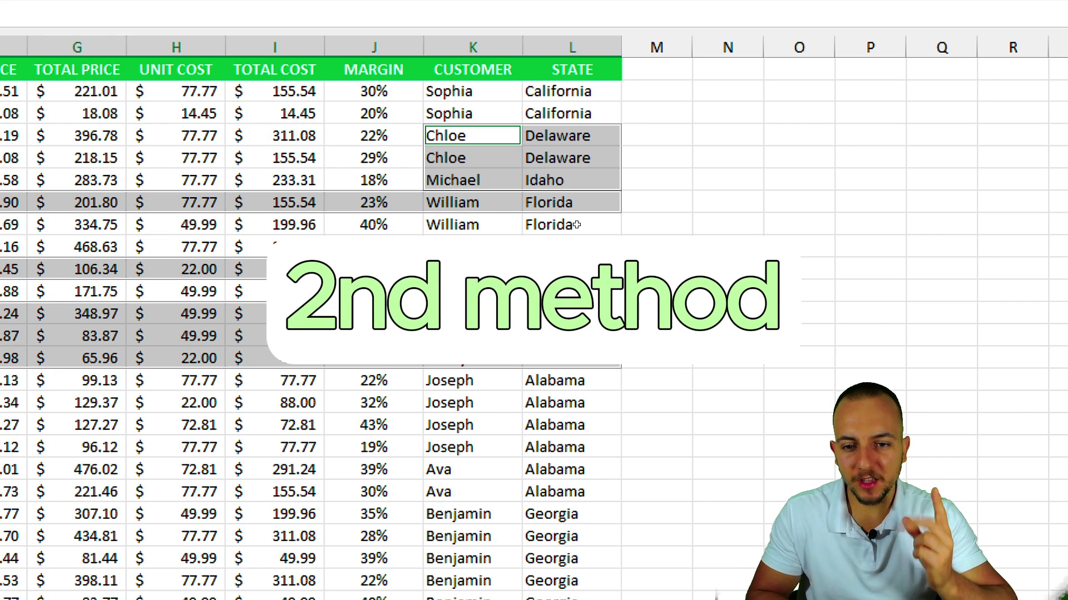
Undo the deletion to restore the blank rows and add filter drop-downs to the header row.
key(ctrl+z)
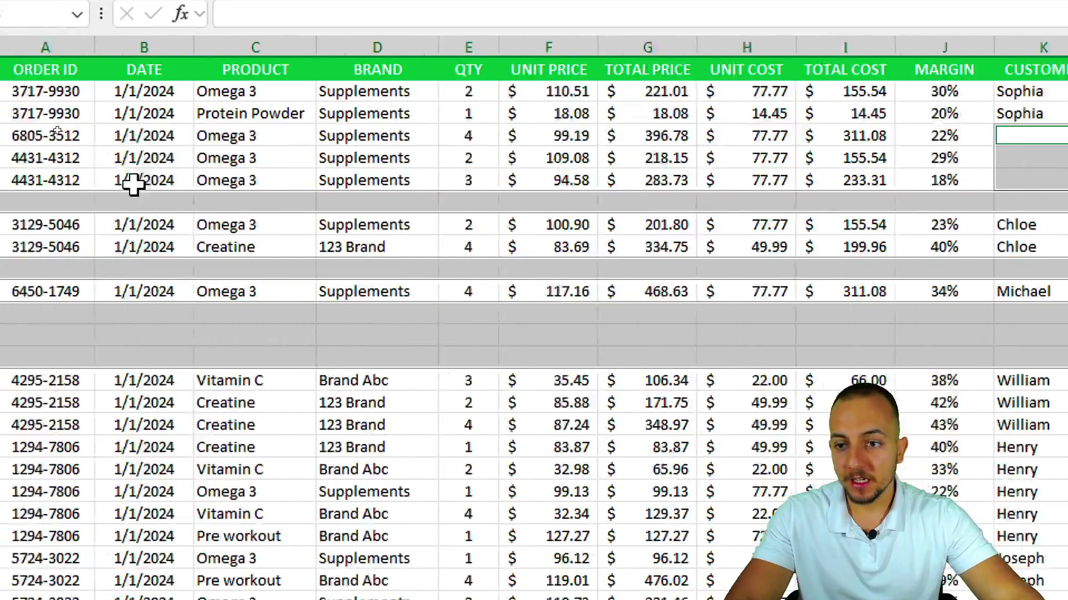
drag(74, 78, 586, 597)
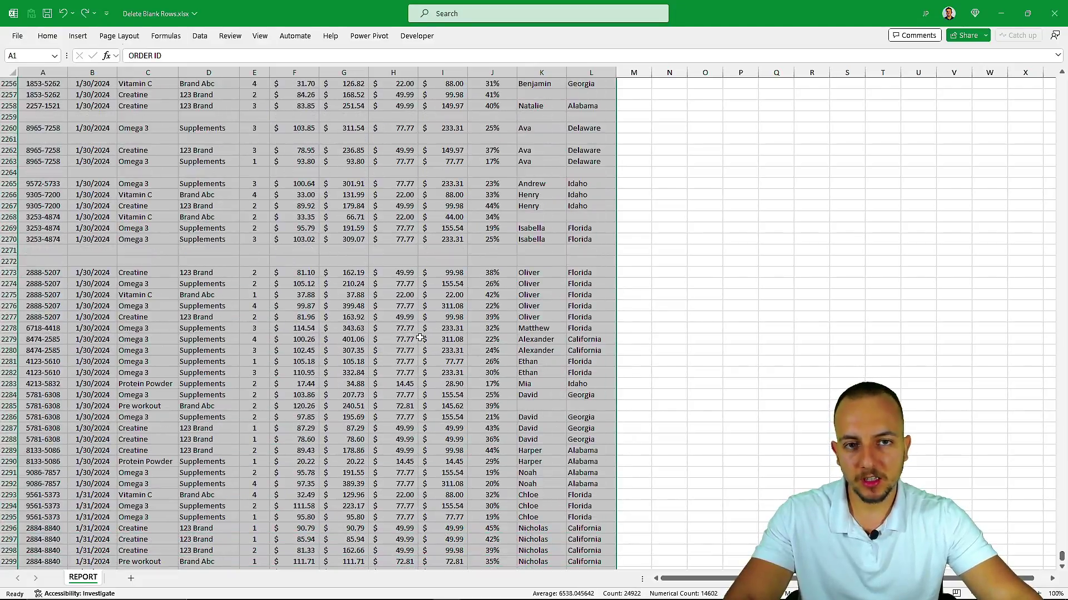
key(ctrl+shift+l)
scroll(665, 231, up, 20)
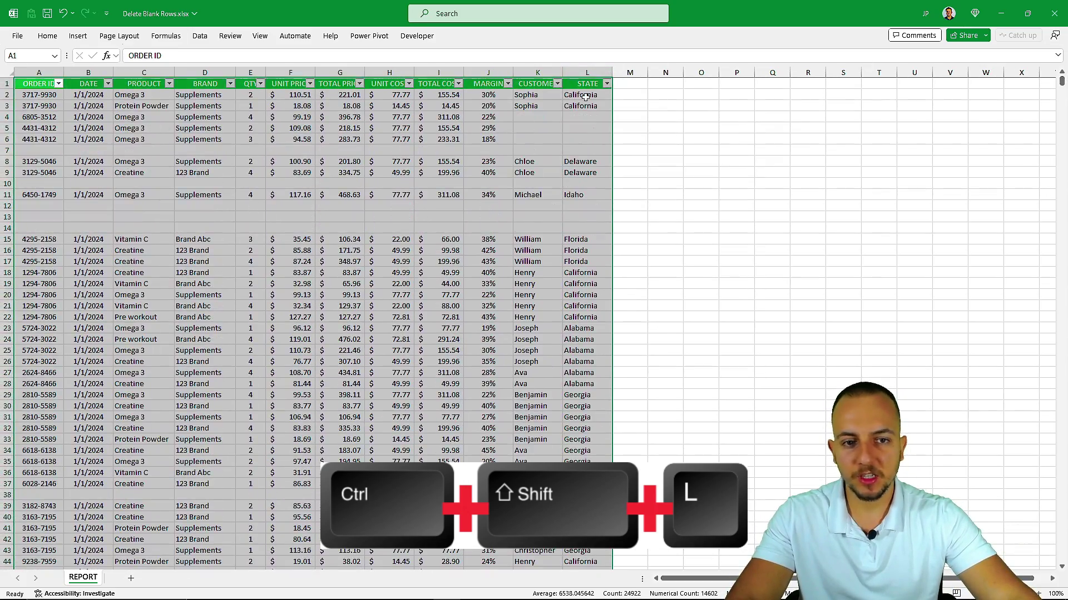
click(585, 97)
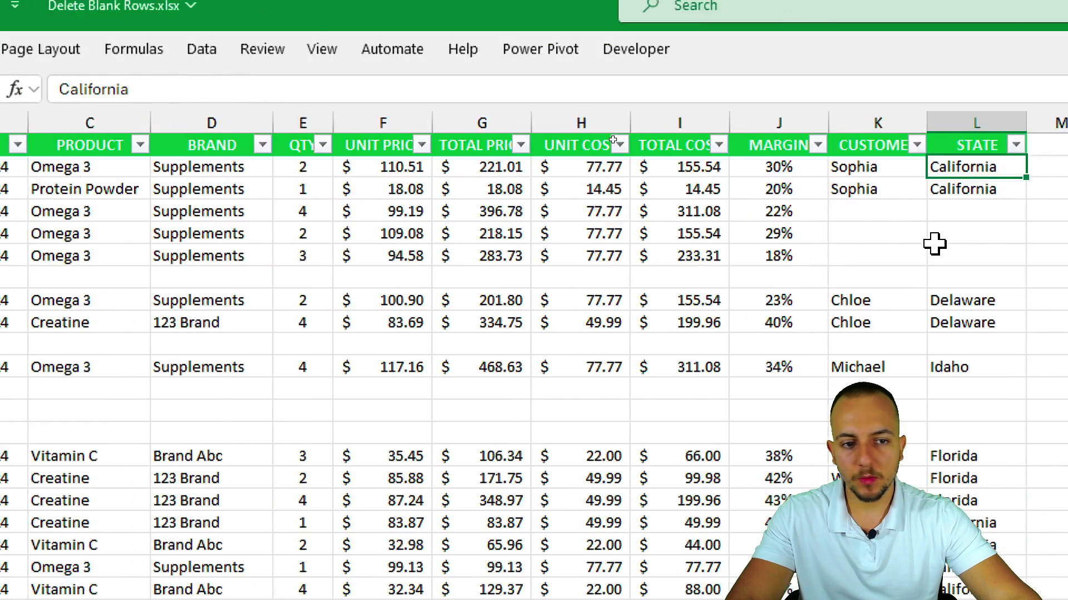
Select the entire rows 3–5 where the STATE cells are empty.
click(553, 119)
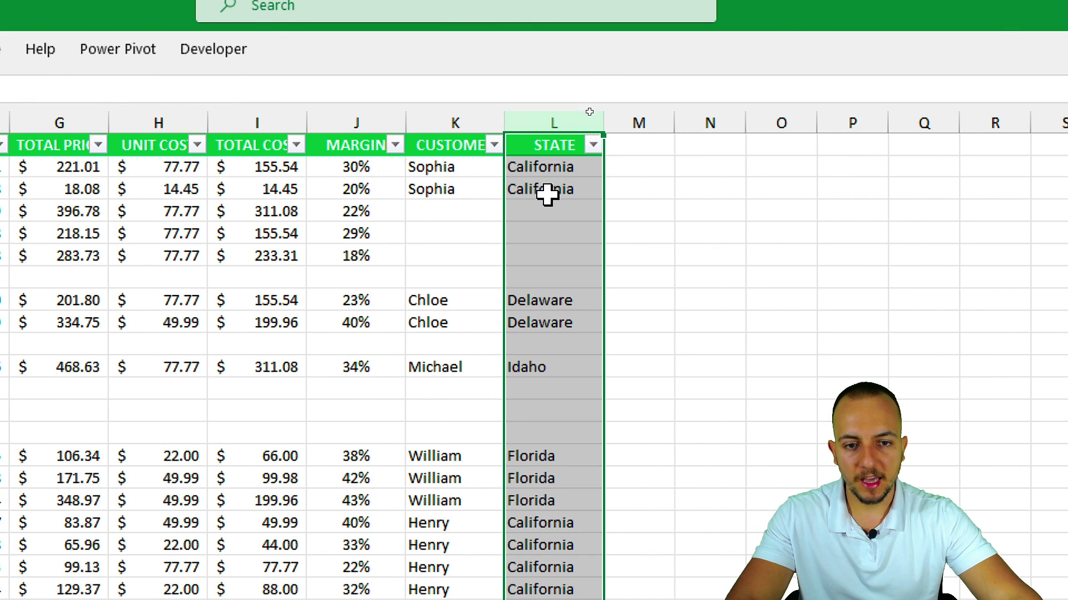
drag(550, 211, 555, 258)
key(shift+space)
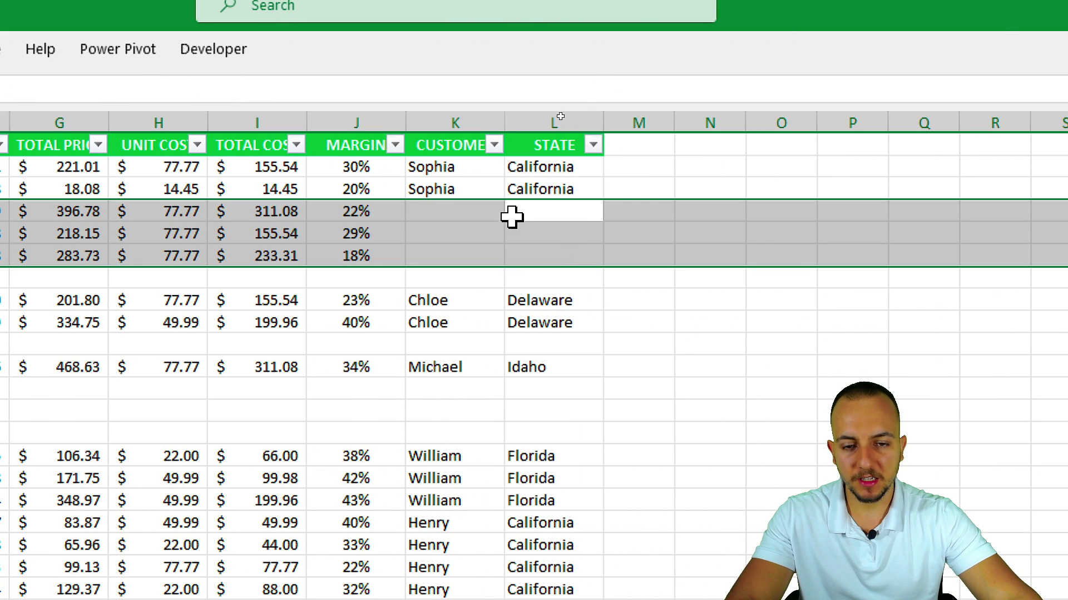
Filter the STATE column to show only blank states.
click(567, 146)
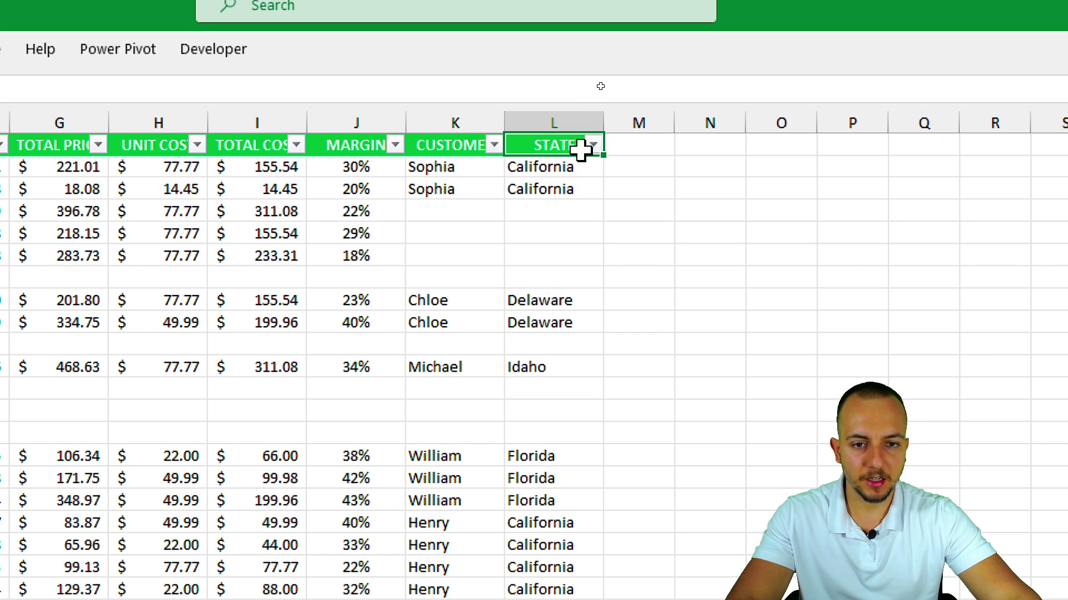
click(594, 145)
click(412, 436)
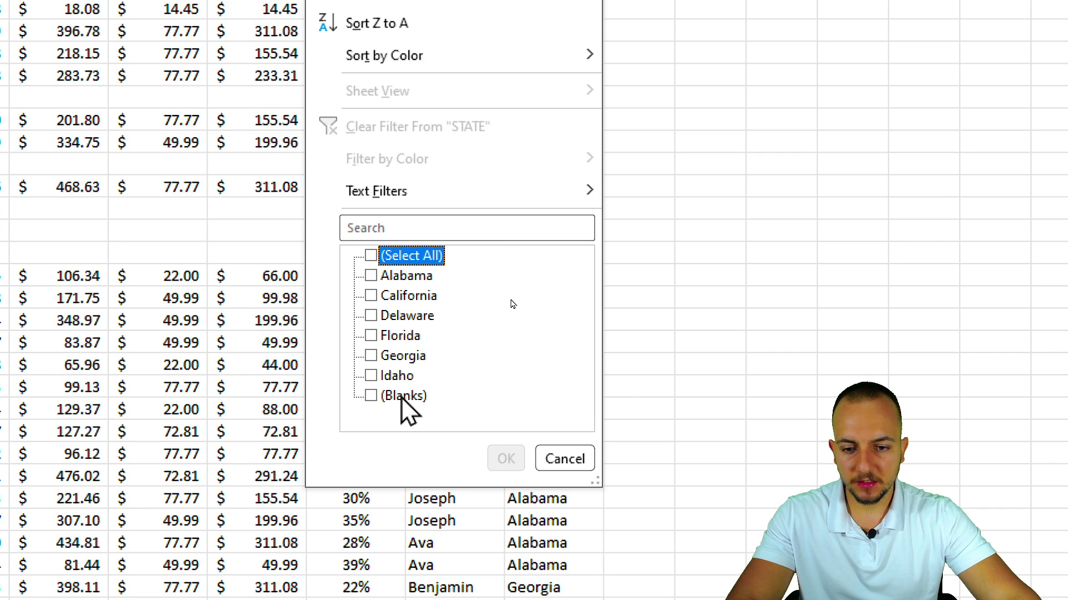
click(404, 576)
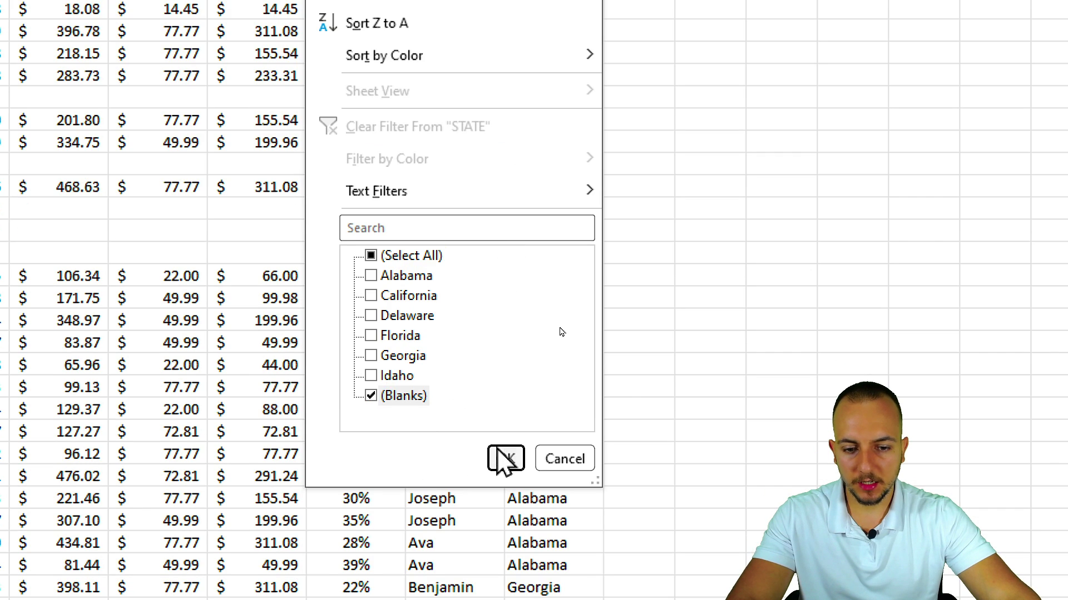
click(506, 458)
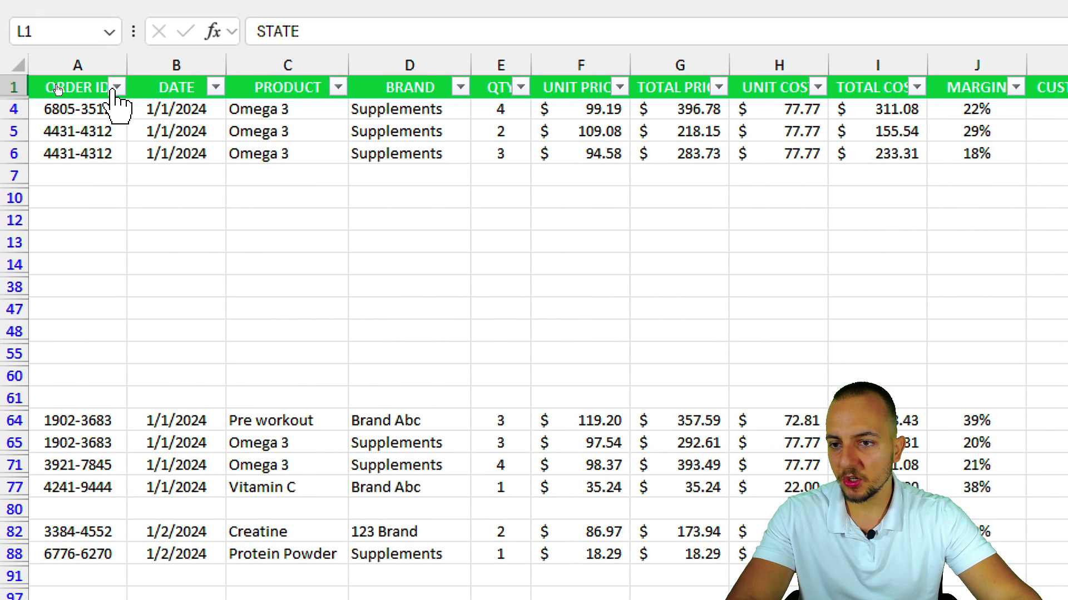
Filter ORDER ID to (Blanks) and select the visible blank rows 7 through 467.
click(116, 87)
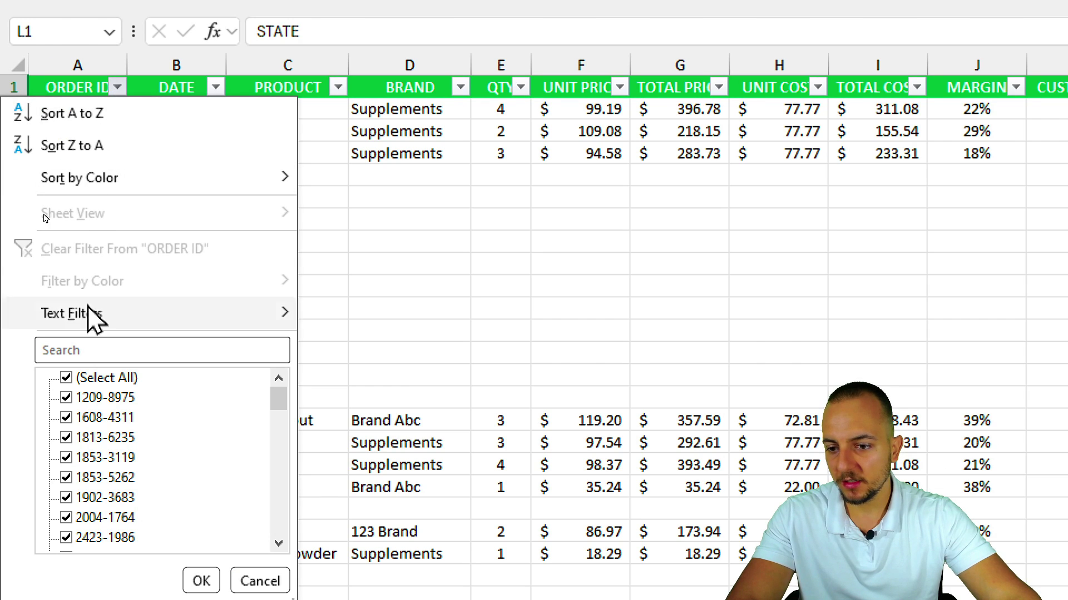
click(109, 378)
drag(279, 399, 281, 520)
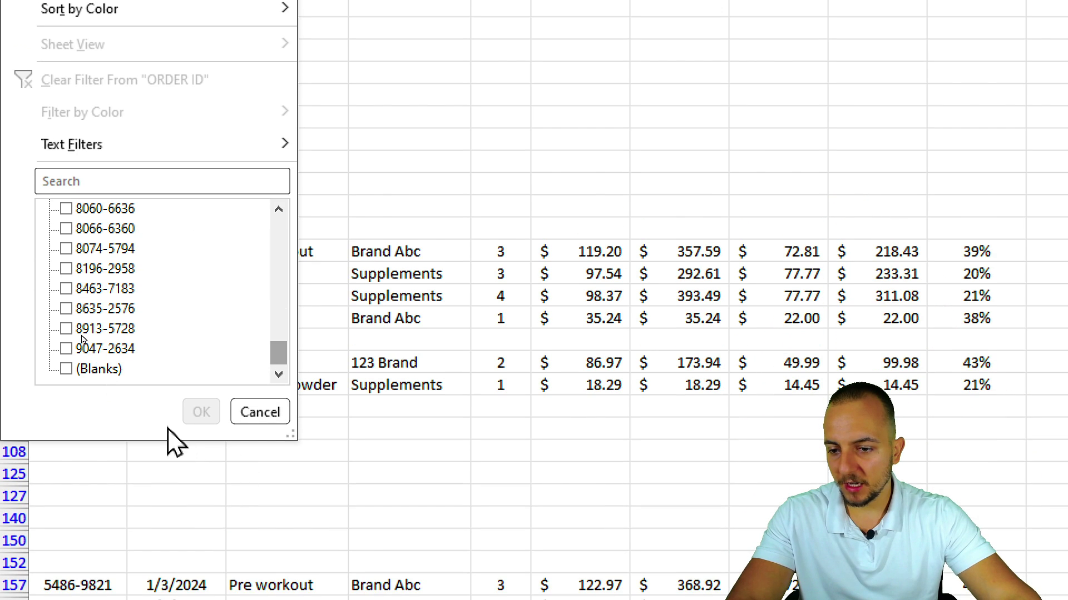
click(104, 537)
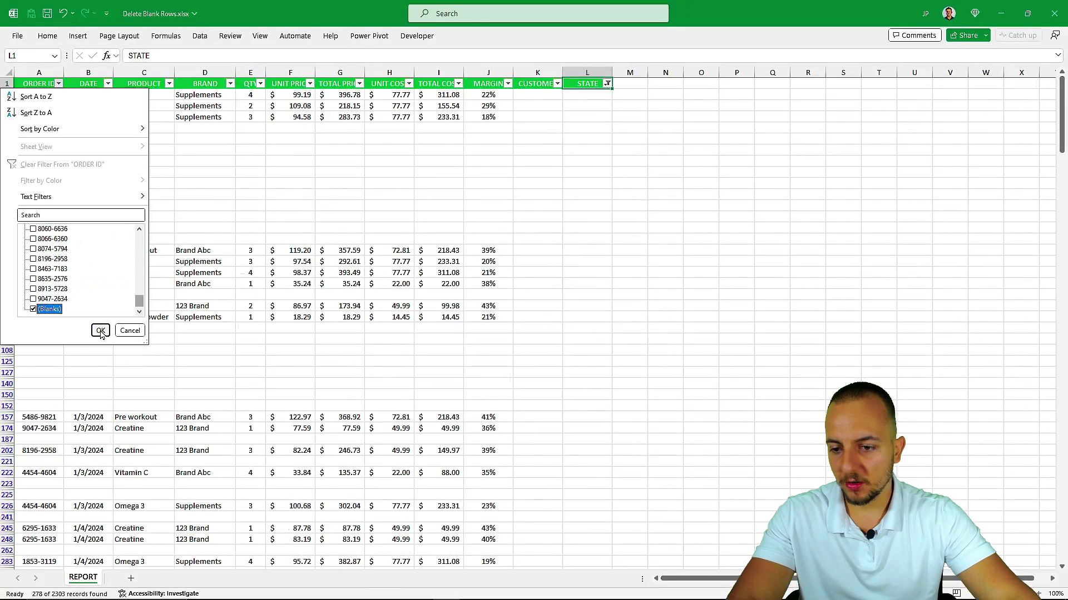
click(201, 412)
scroll(119, 194, down, 3)
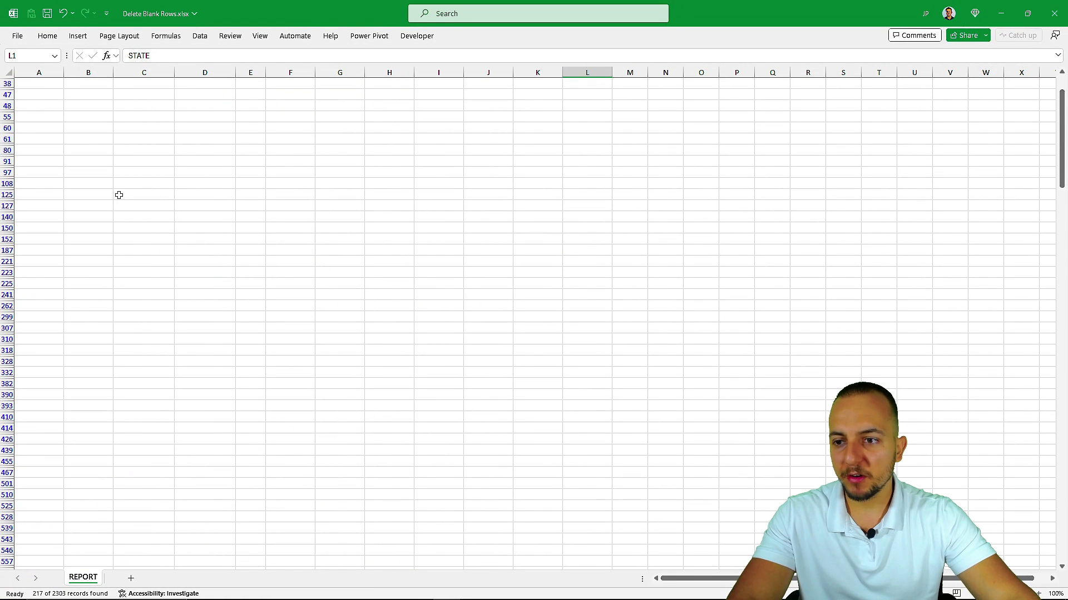
scroll(123, 212, up, 3)
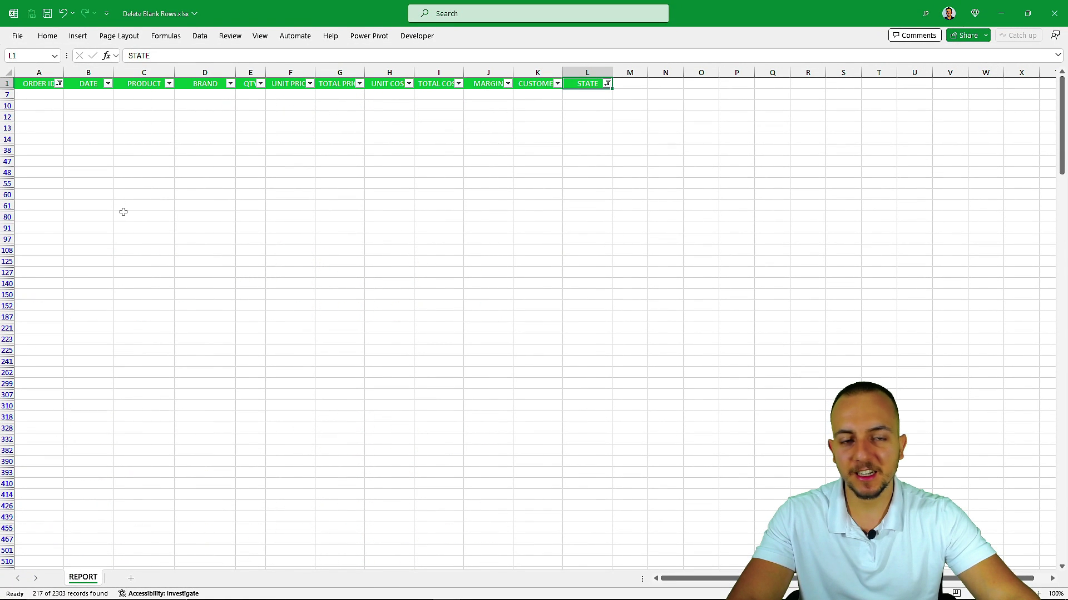
drag(7, 94, 50, 584)
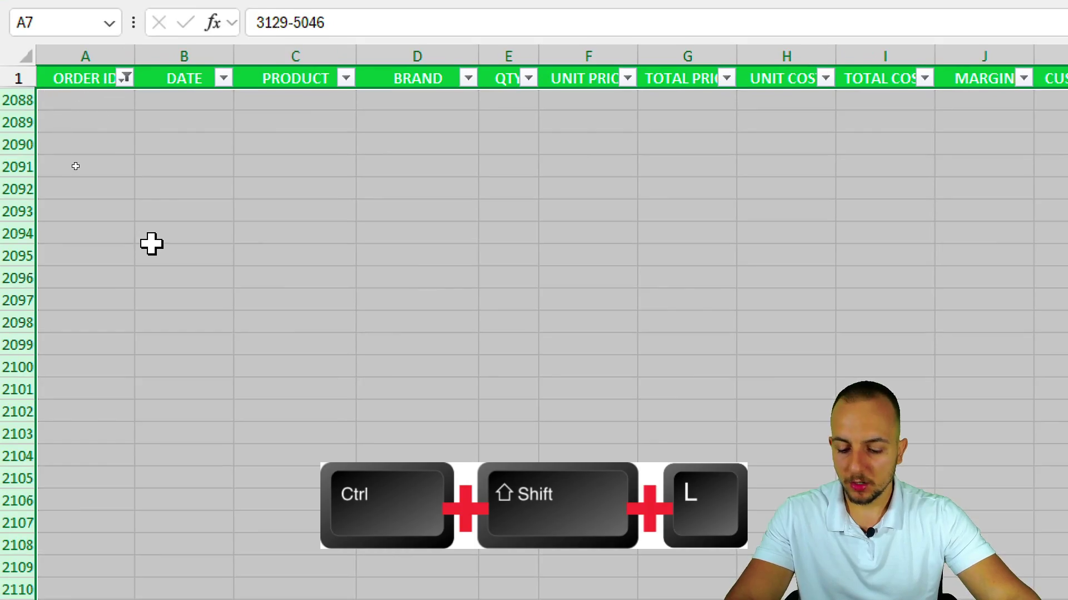
key(ctrl+shift+l)
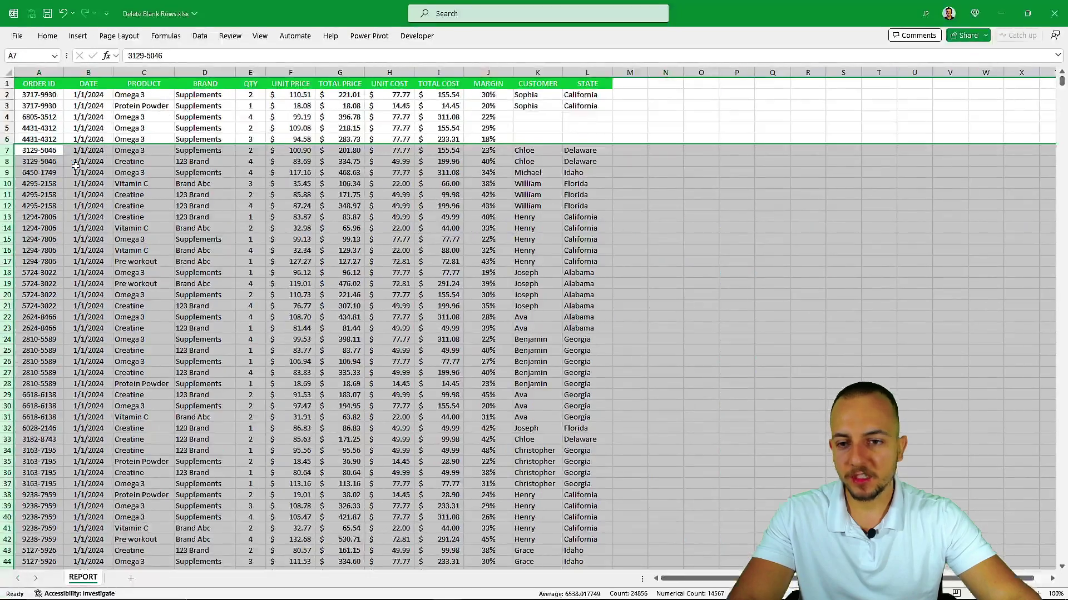
scroll(239, 244, down, 3)
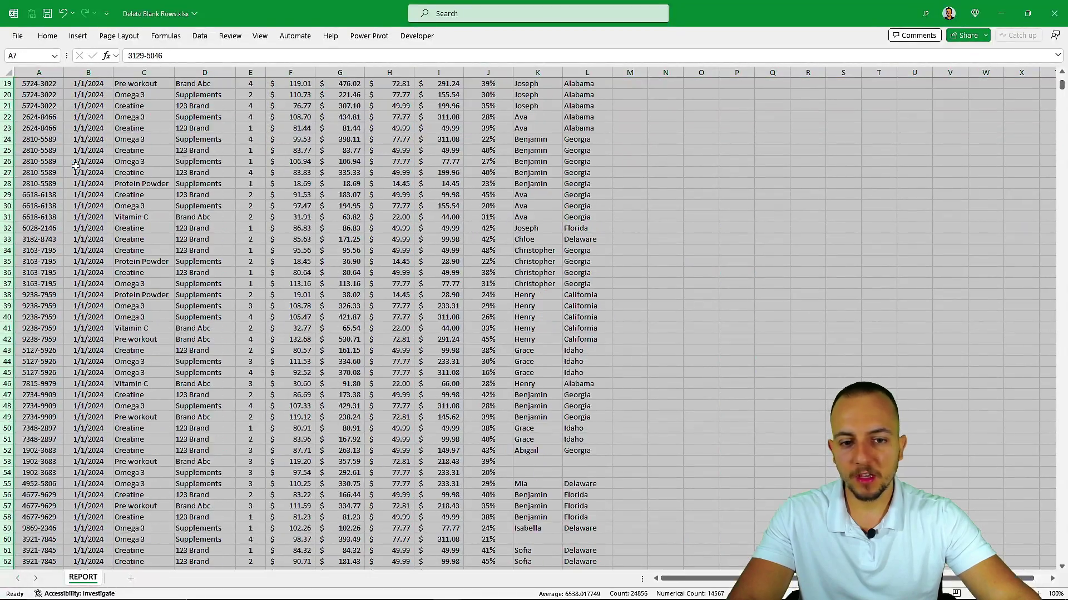
scroll(356, 278, up, 3)
click(606, 105)
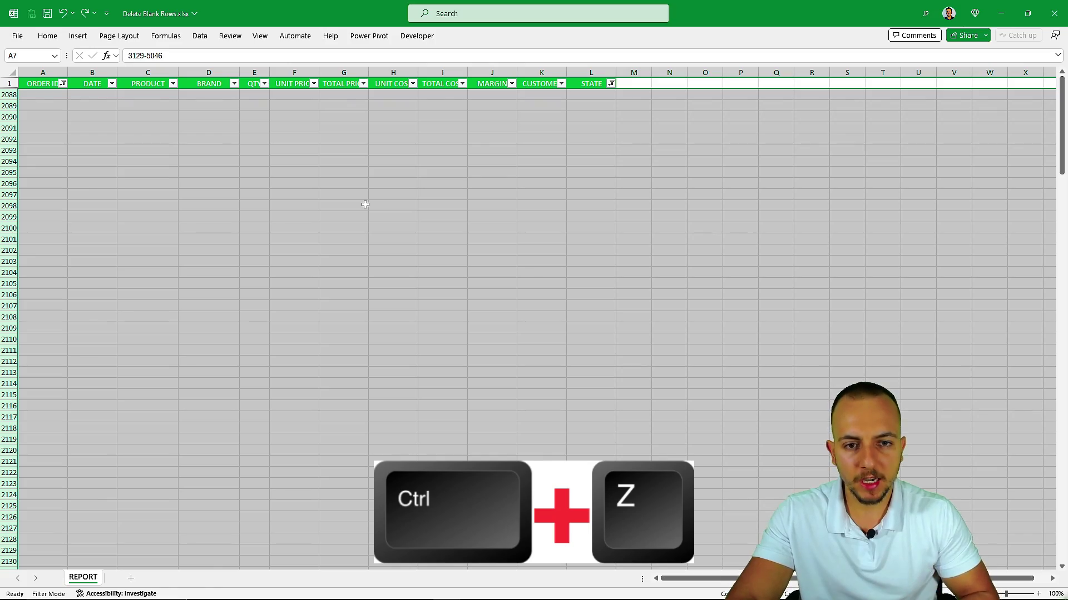
Undo the filtering and enter the header HELPER in cell M1.
key(ctrl+z)
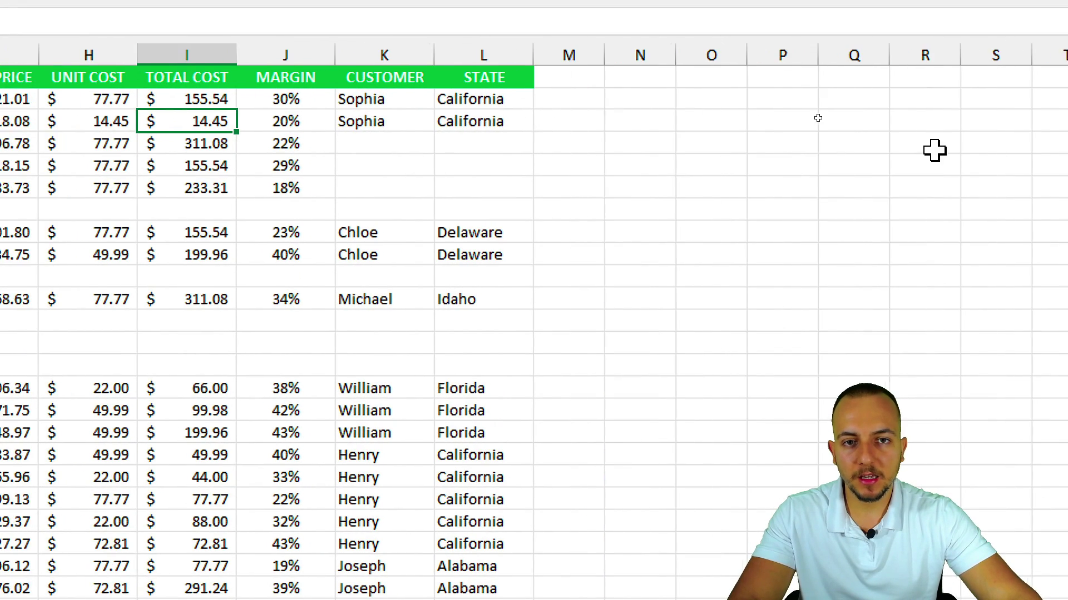
click(568, 99)
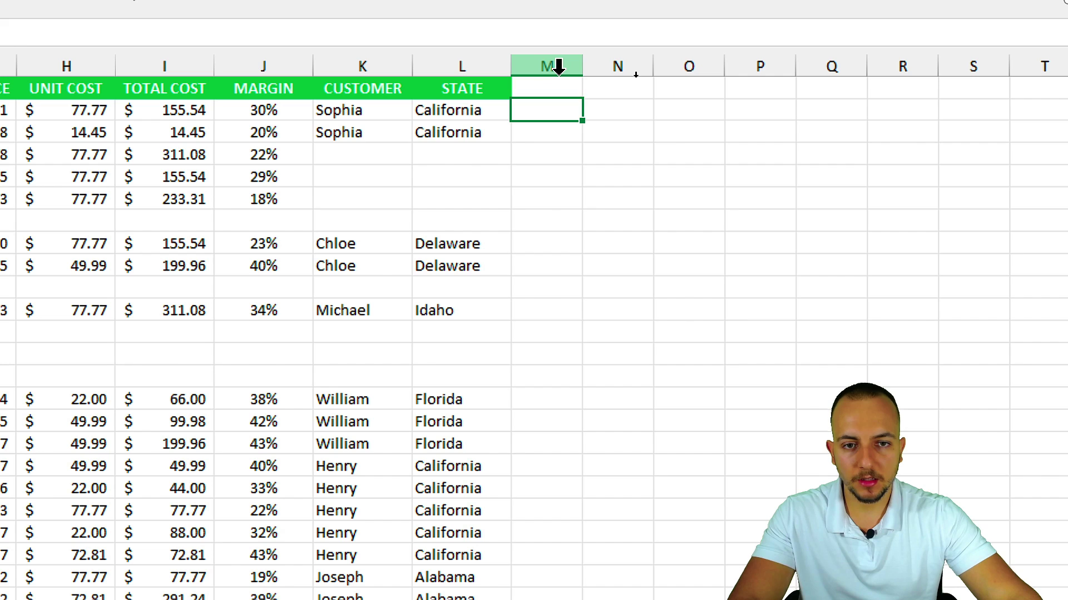
click(558, 67)
click(560, 90)
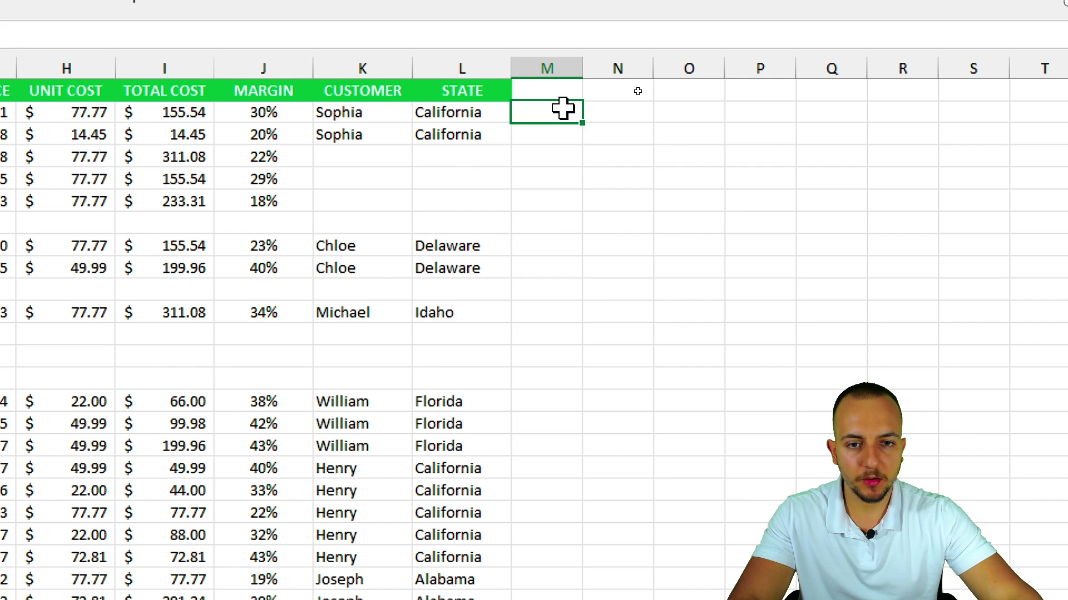
text(HELPE)
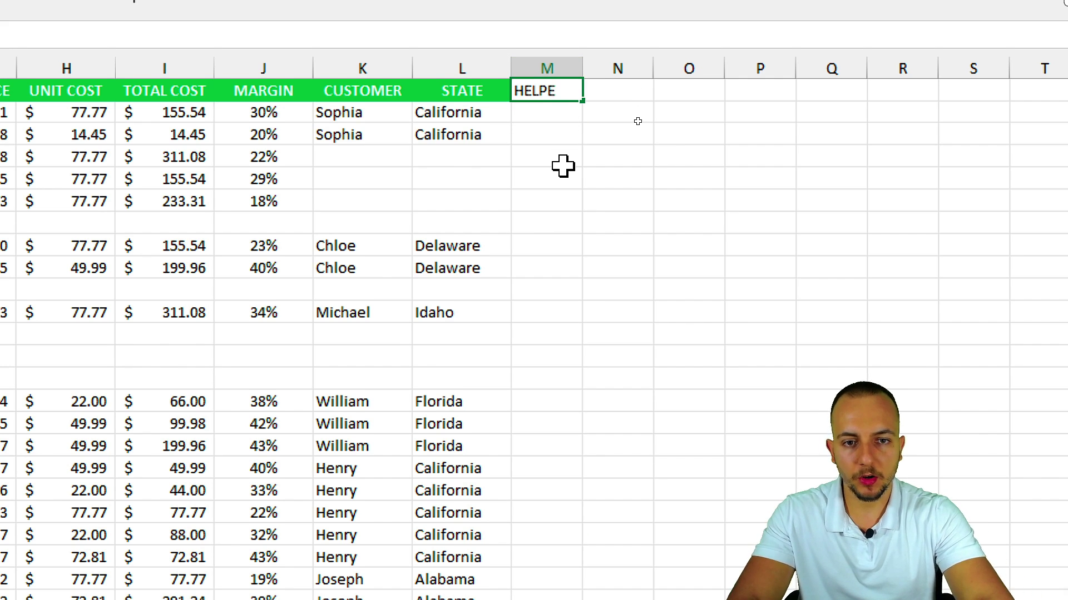
text(R)
key(Return)
Enter the formula =COUNTBLANK(A2:L2) in cell M2.
text(=COUNT)
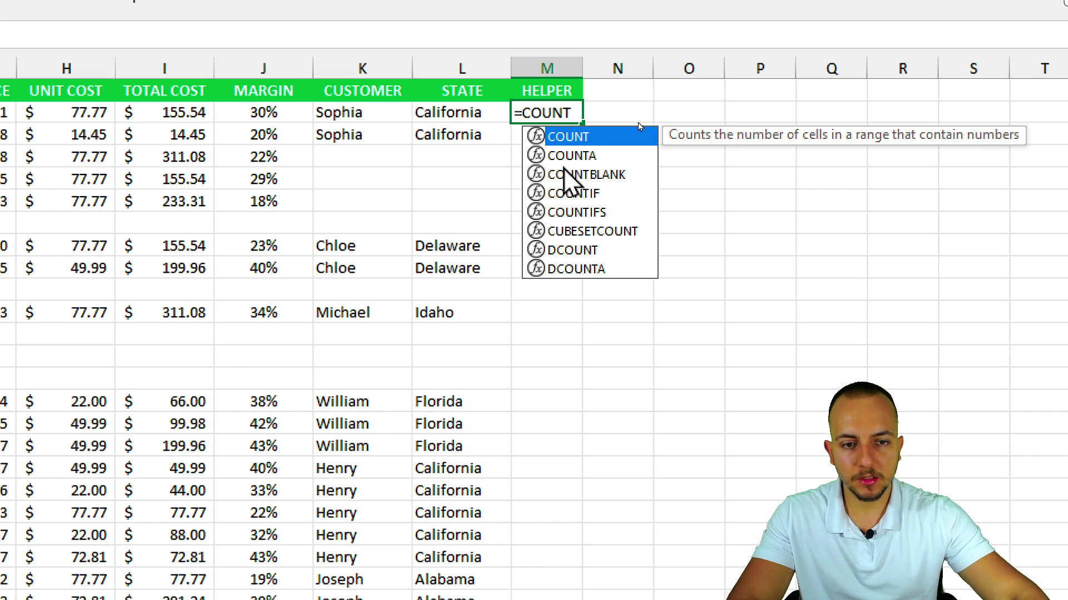
click(564, 170)
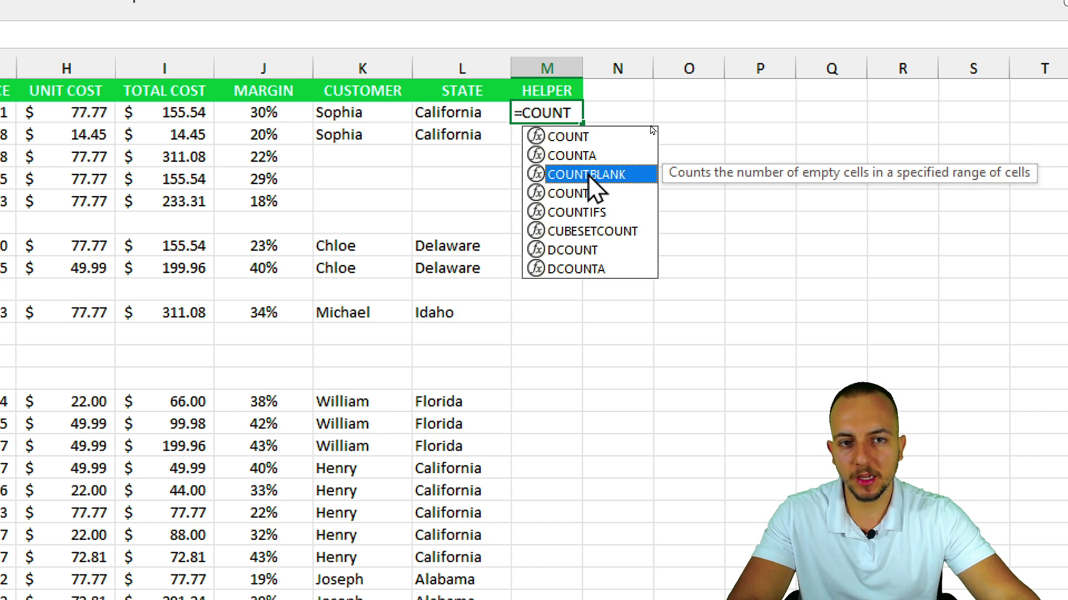
double_click(588, 176)
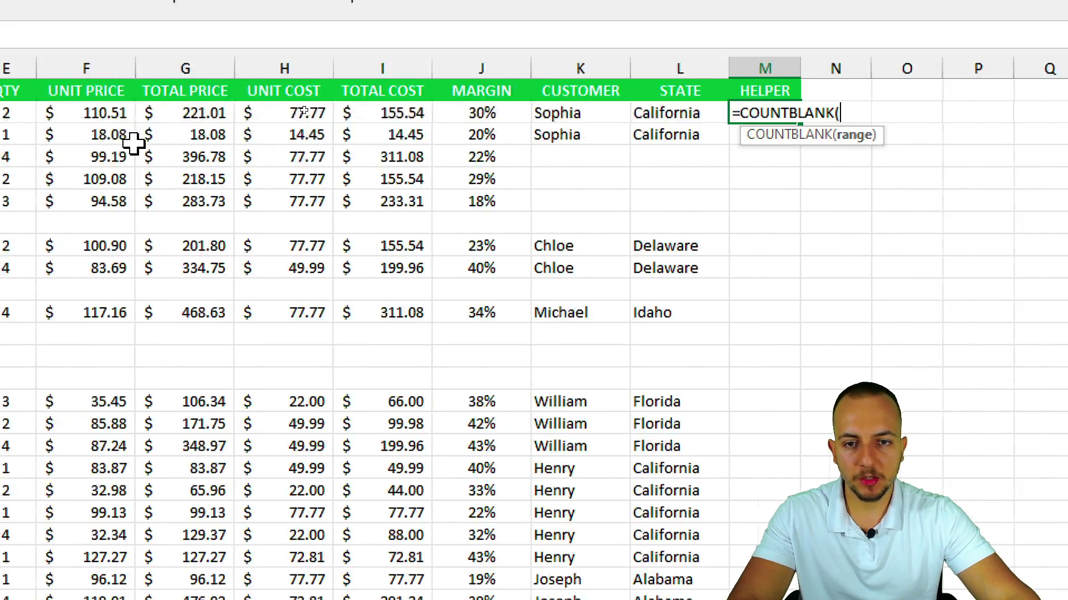
drag(78, 112, 802, 112)
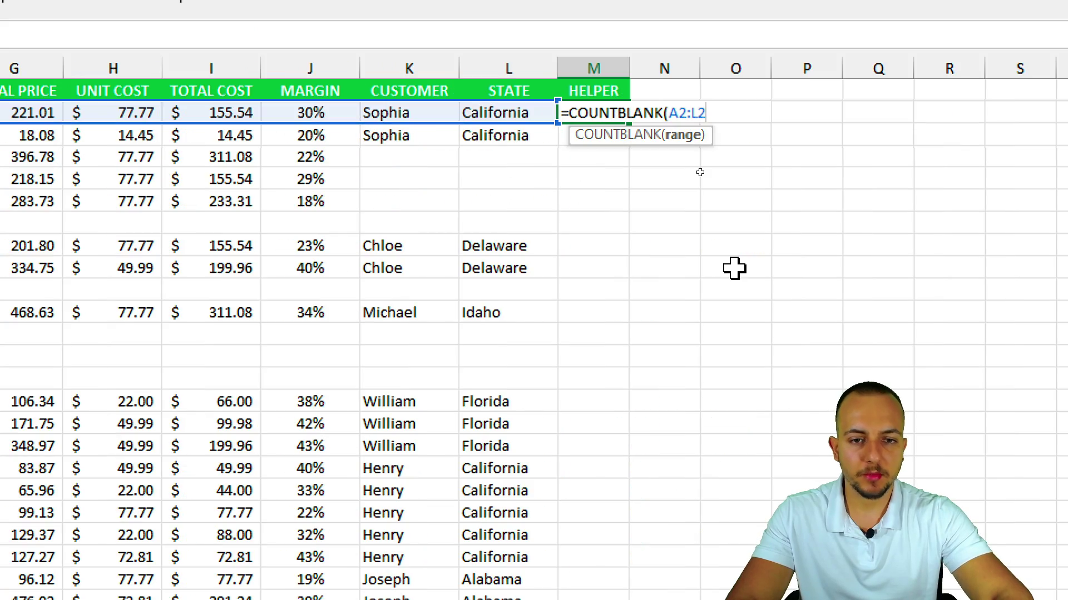
key(Return)
Copy the M2 formula down column M to the last row, 2304.
click(629, 112)
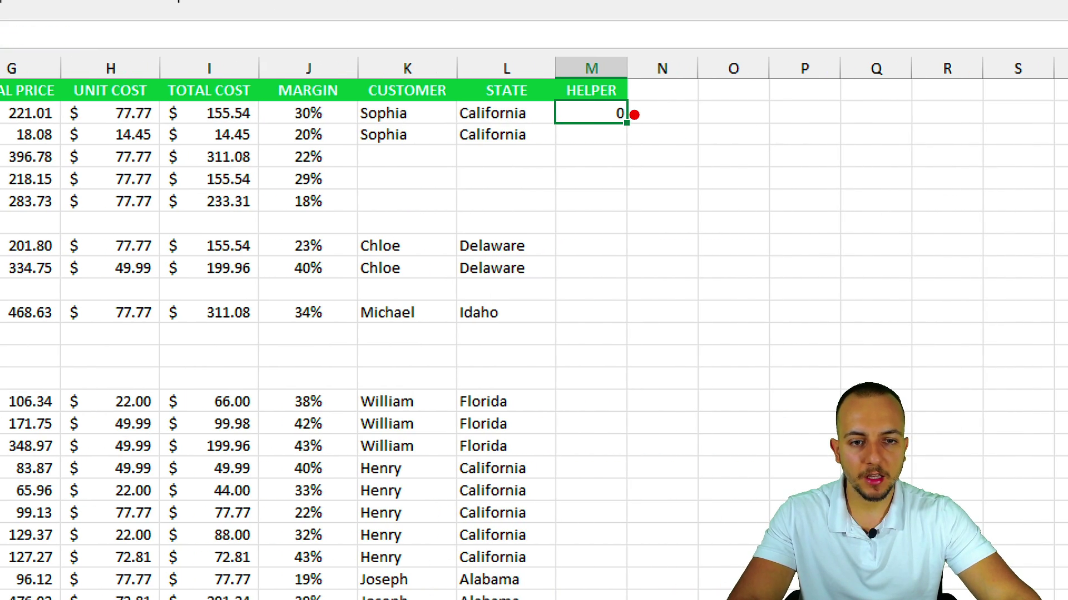
drag(634, 115, 634, 114)
click(632, 158)
drag(615, 178, 615, 239)
key(Escape)
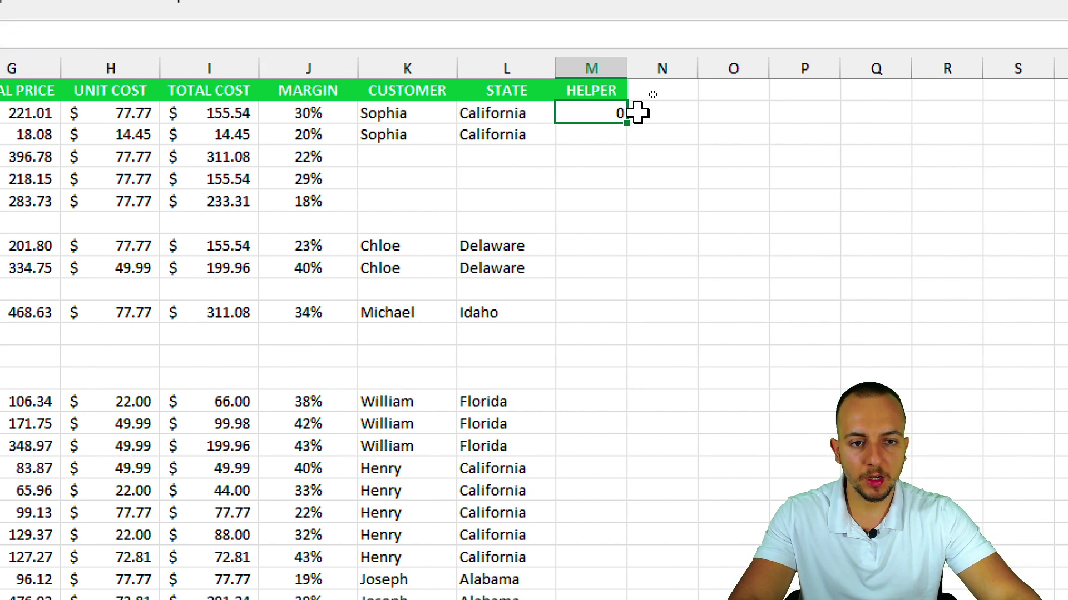
drag(632, 124, 641, 556)
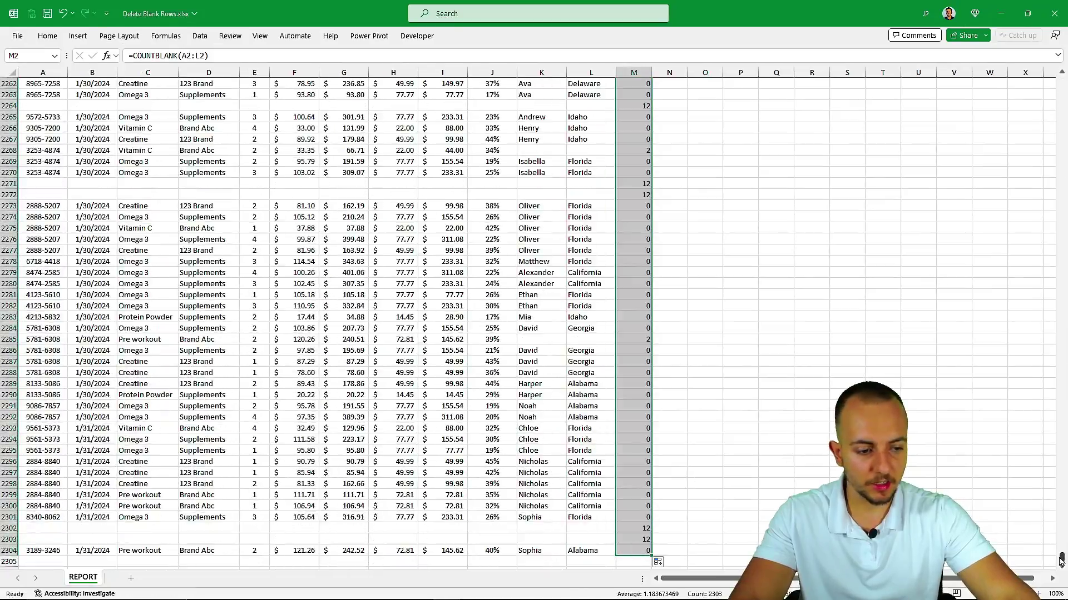
drag(1061, 558, 1061, 80)
click(634, 94)
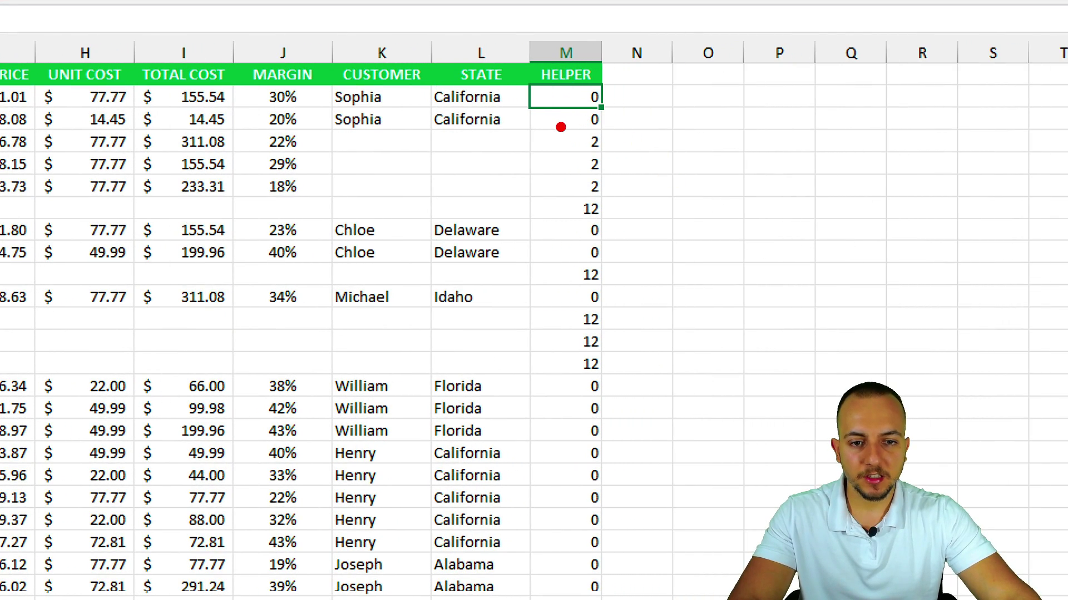
drag(557, 123, 623, 203)
drag(644, 165, 749, 139)
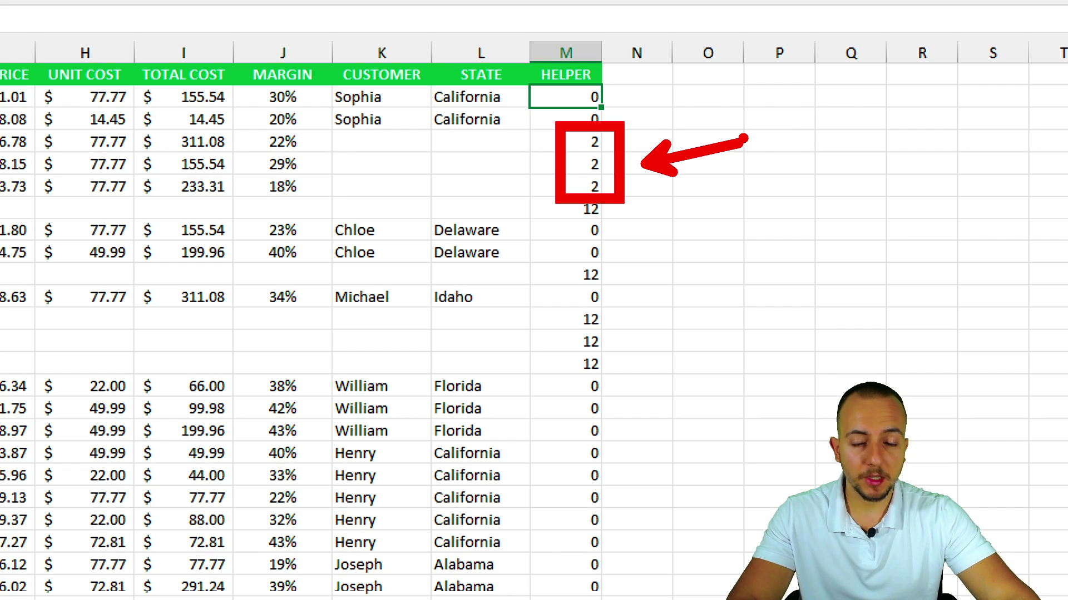
key(ctrl+z)
key(ctrl+z)
mouse_move(317, 123)
mouse_down()
mouse_move(512, 166)
mouse_move(542, 160)
mouse_up()
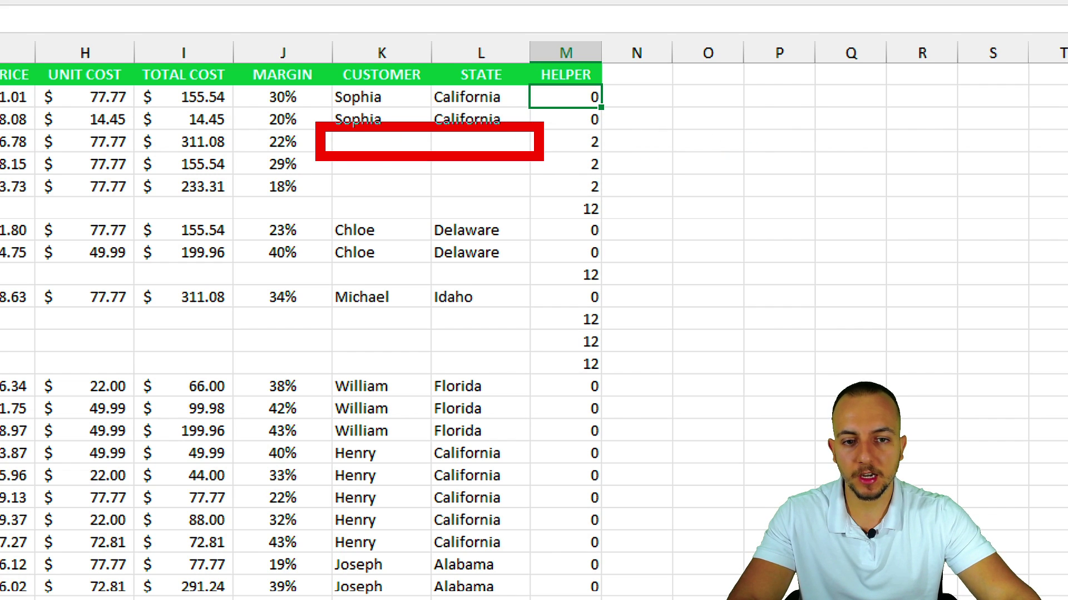
drag(609, 143, 714, 102)
mouse_move(600, 123)
mouse_down()
mouse_move(596, 162)
mouse_move(595, 119)
mouse_up()
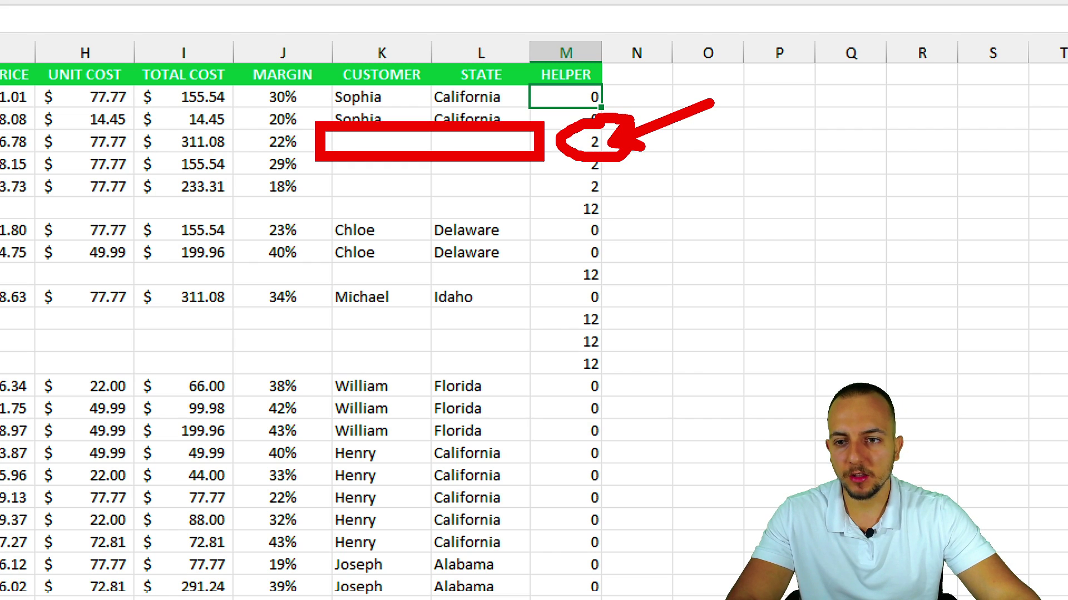
key(ctrl+z)
key(ctrl+z)
key(ctrl+z)
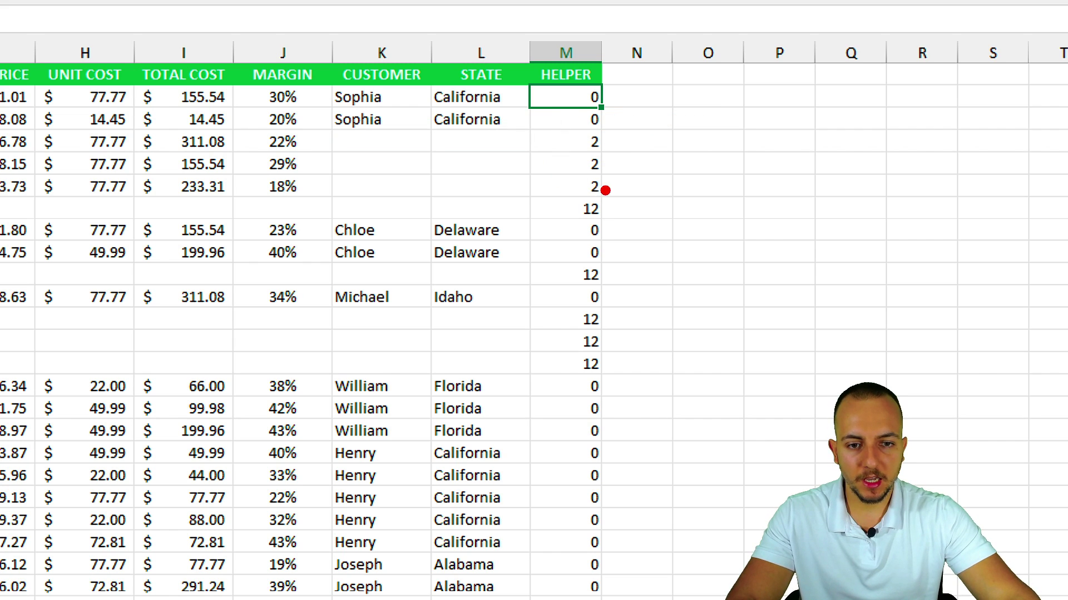
mouse_move(578, 192)
mouse_down()
mouse_move(625, 211)
mouse_move(609, 198)
mouse_up()
drag(643, 203, 715, 158)
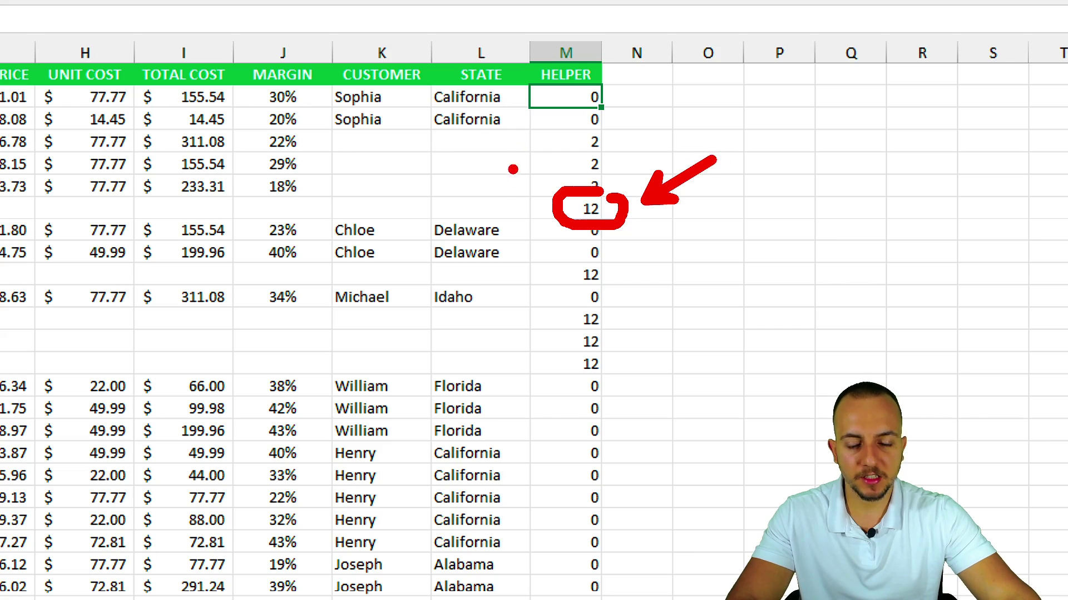
key(ctrl+z)
key(ctrl+z)
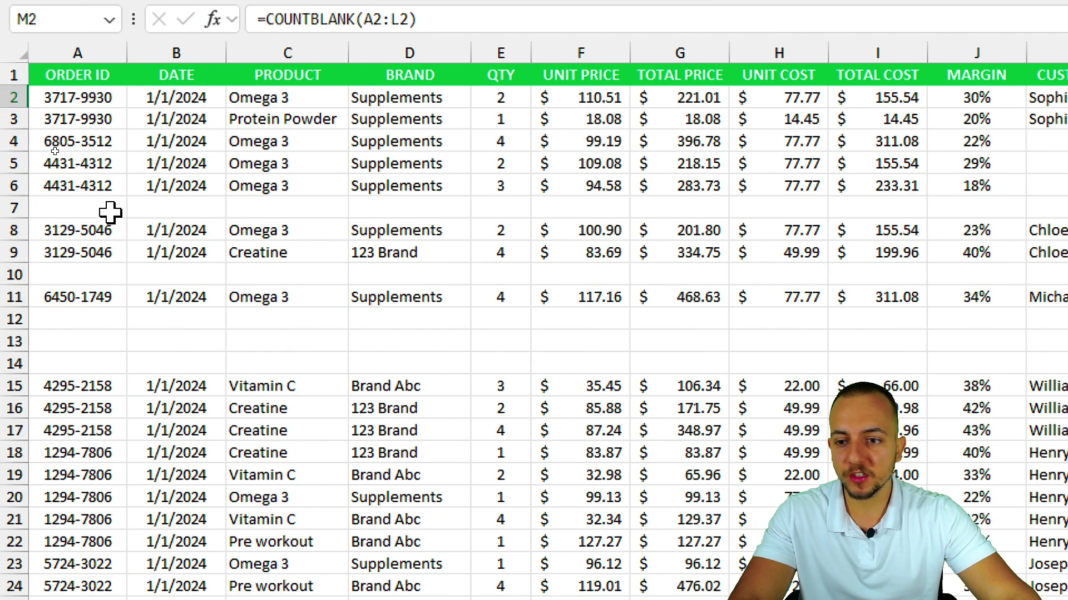
drag(109, 209, 595, 207)
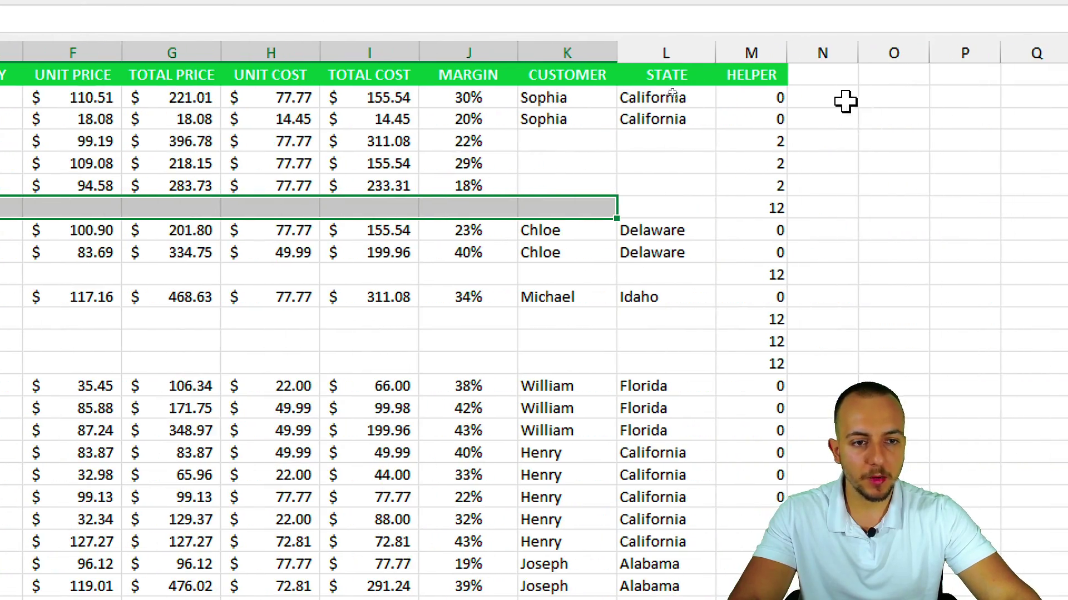
Select the data through column M and add filter drop-downs to the headers.
click(770, 76)
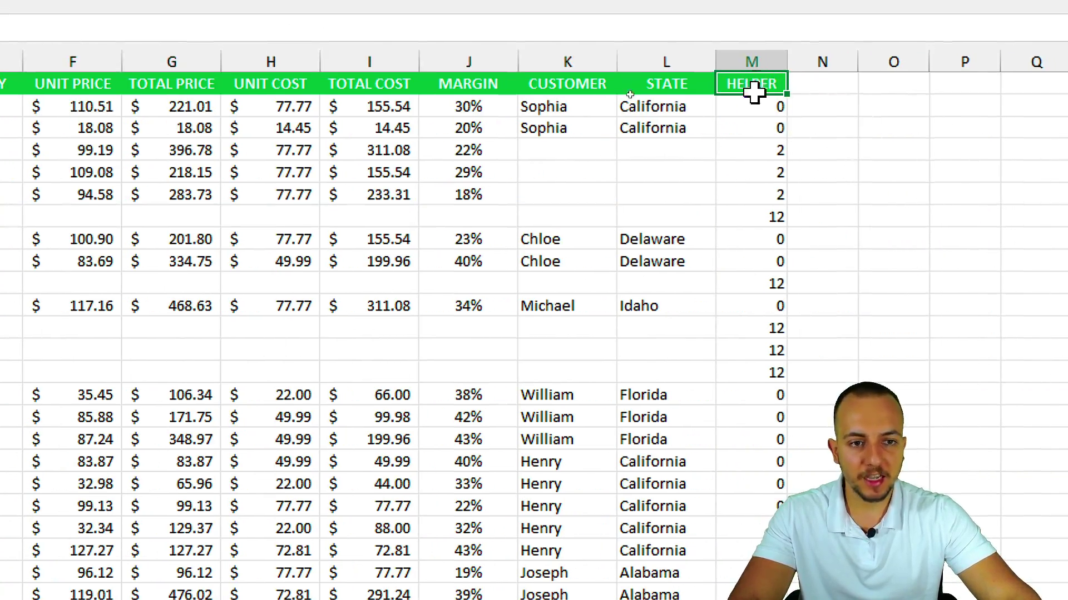
key(ctrl+a)
drag(1060, 84, 843, 81)
key(ctrl+shift+l)
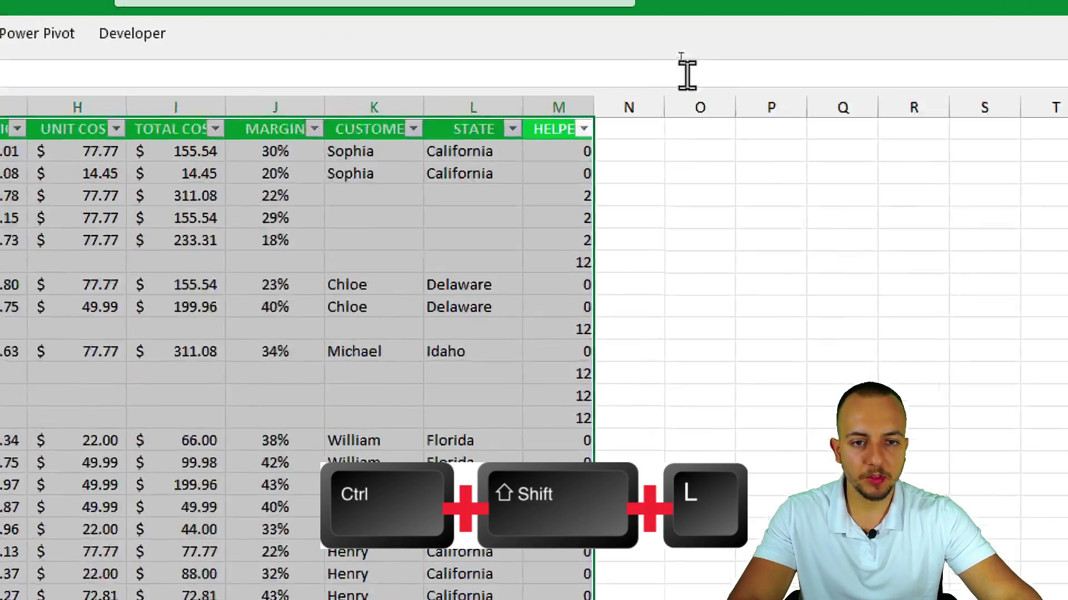
Filter the HELPER column to show only rows with the value 2.
click(555, 133)
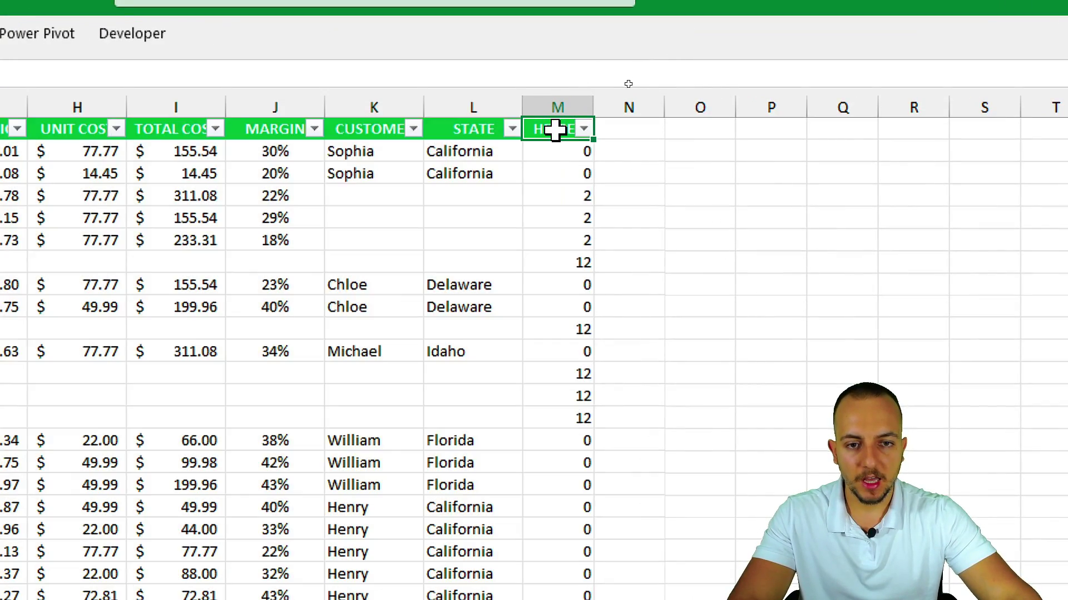
click(588, 133)
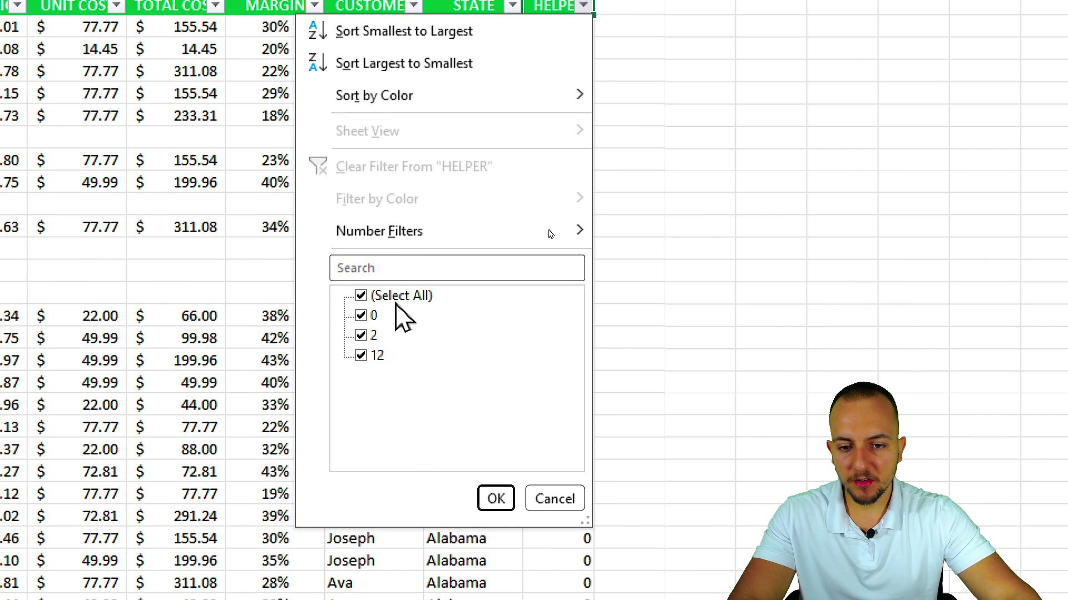
click(402, 419)
click(373, 356)
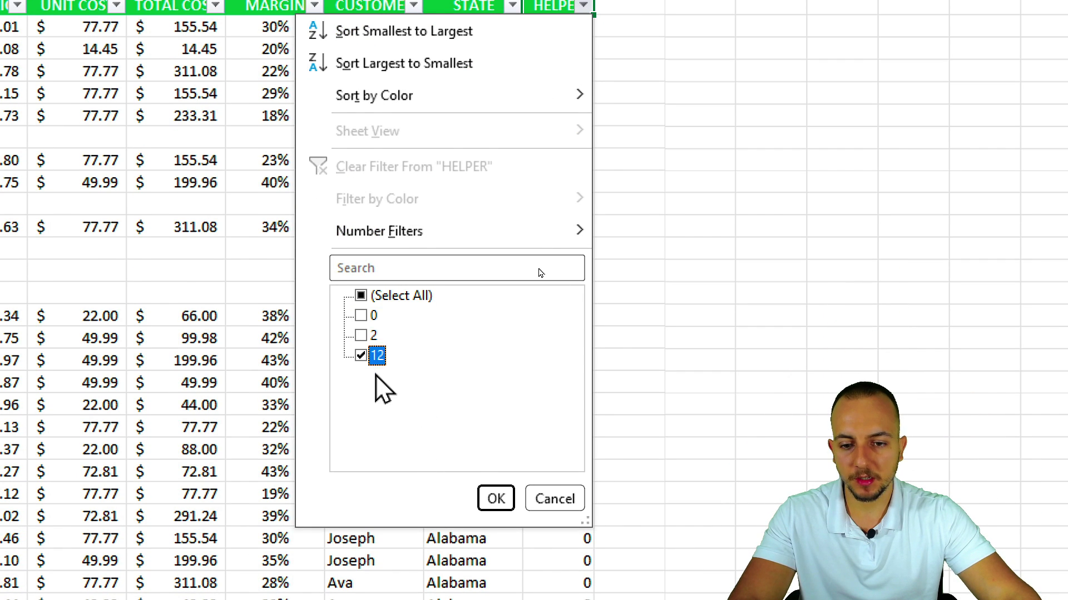
click(373, 354)
click(373, 335)
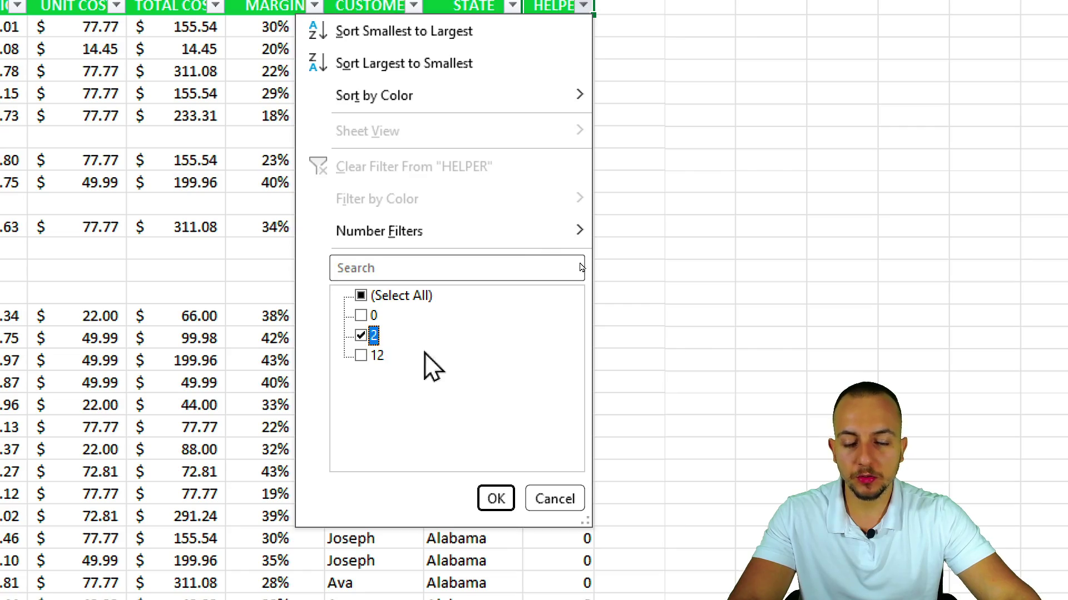
click(493, 498)
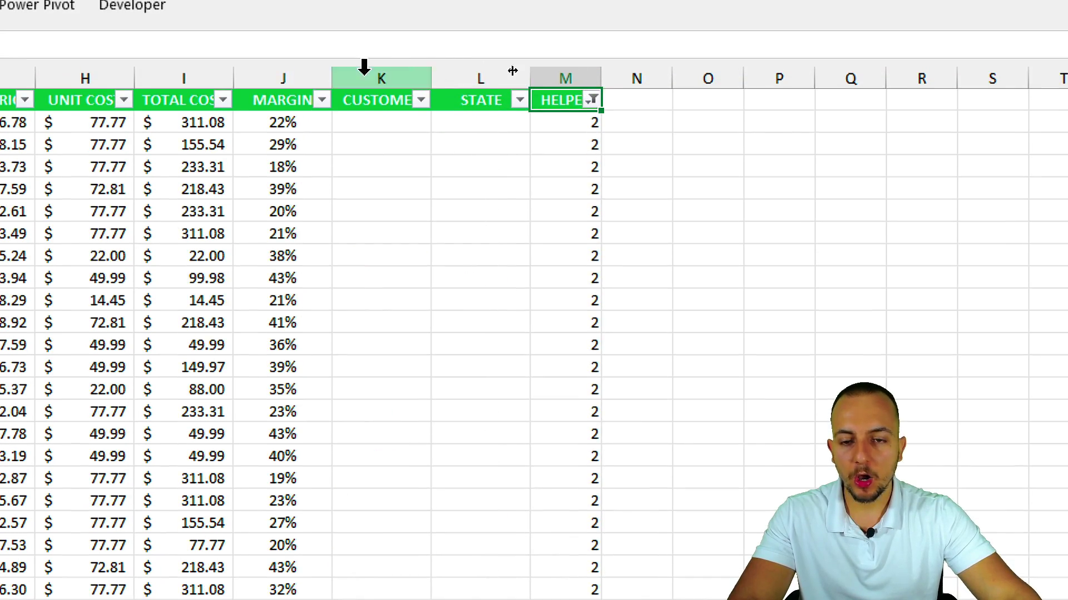
scroll(484, 111, down, 3)
scroll(556, 136, up, 3)
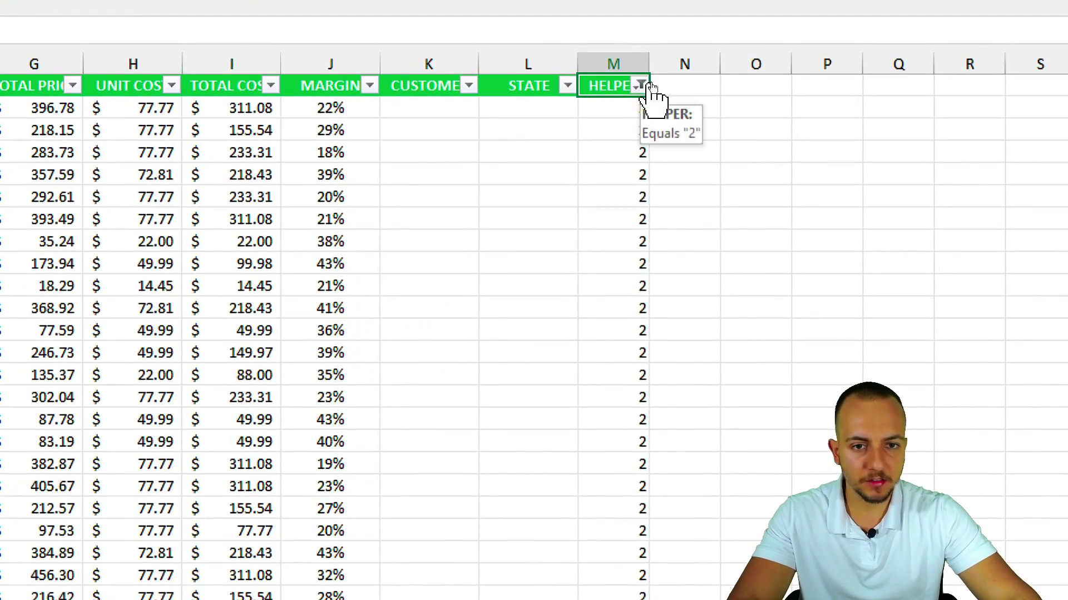
Switch the HELPER filter from 2 to 12 to show only fully blank rows.
click(647, 83)
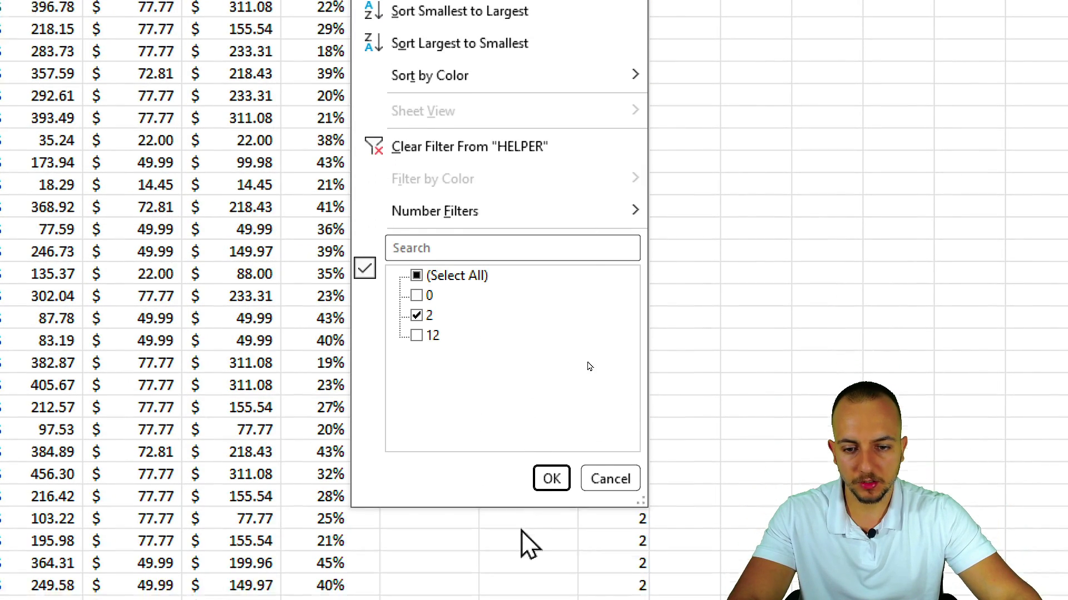
click(429, 334)
click(429, 315)
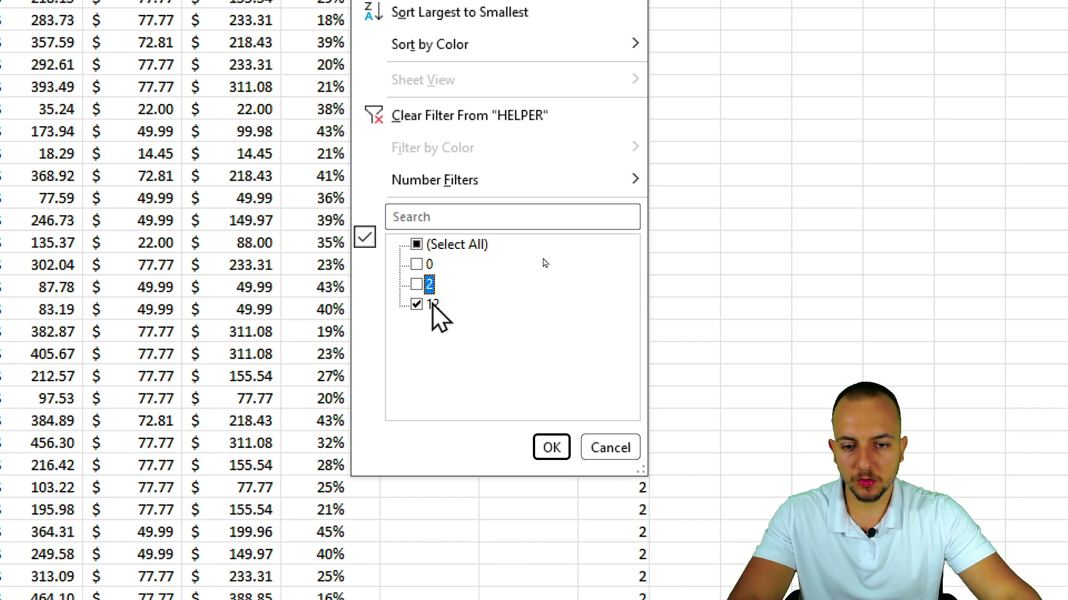
click(551, 448)
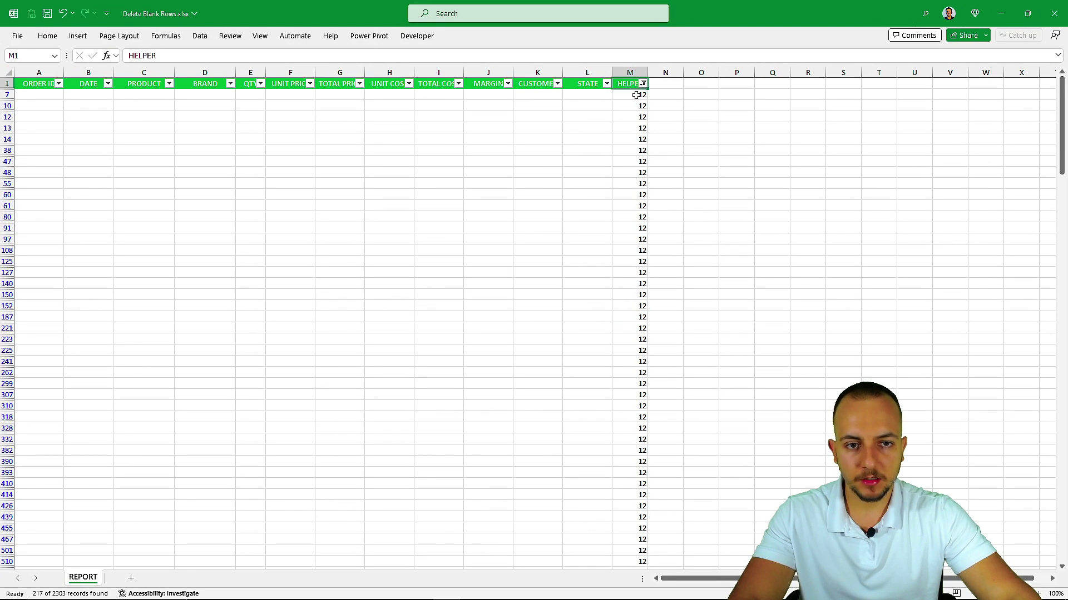
Delete the filtered blank rows 7 to 2303 and turn the filter off.
click(635, 95)
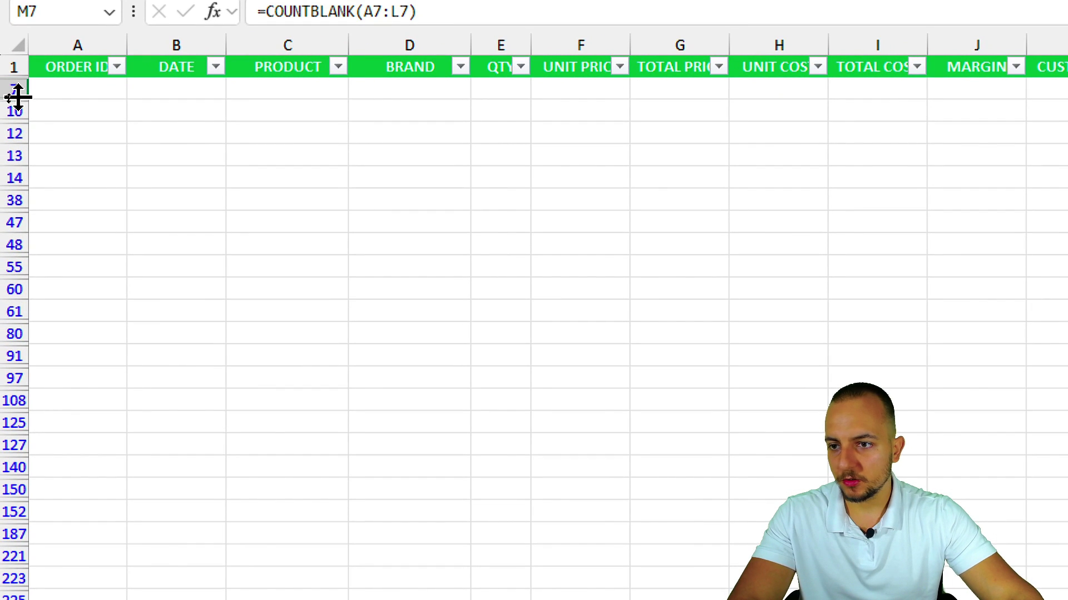
click(6, 95)
drag(12, 89, 15, 595)
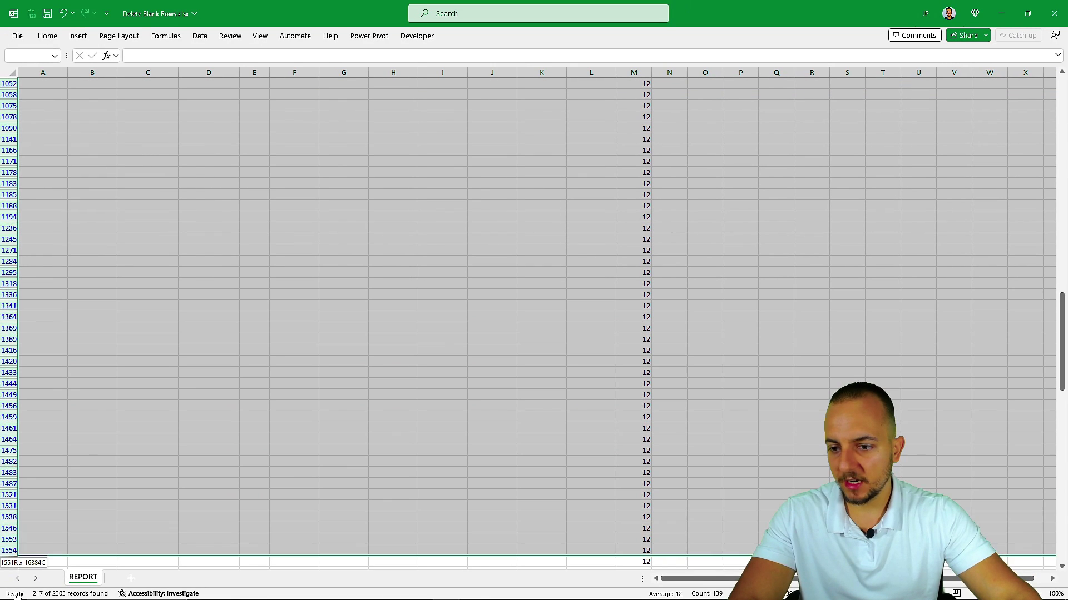
scroll(632, 232, up, 20)
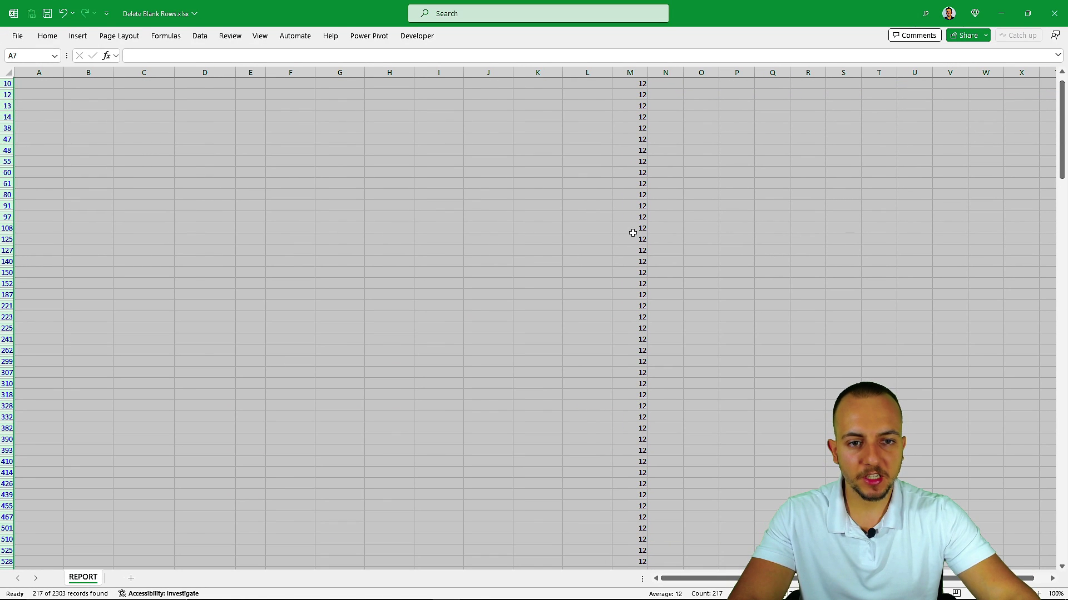
key(ctrl+minus)
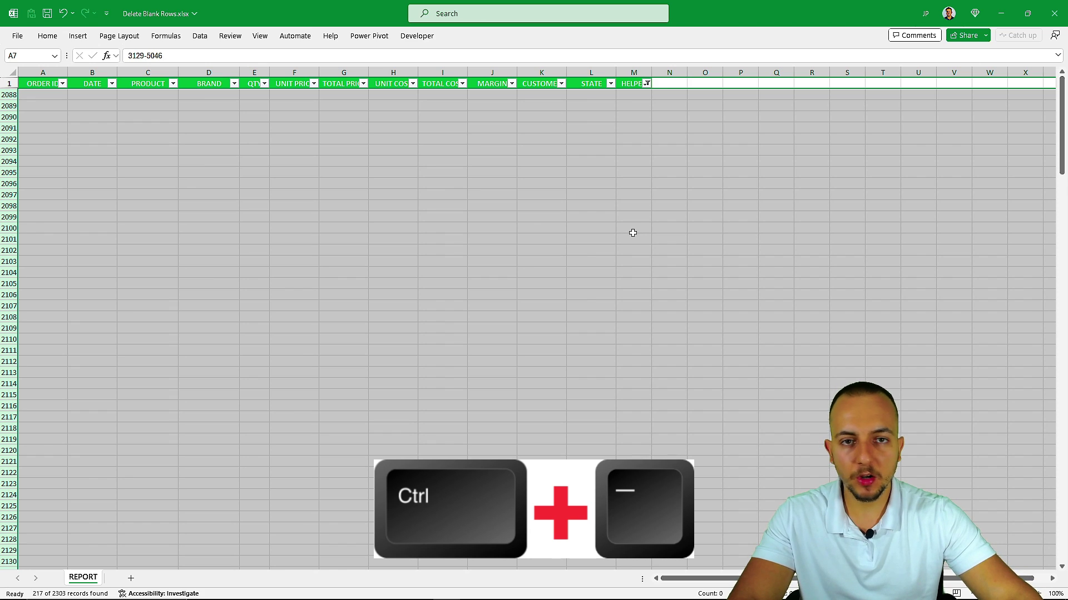
click(627, 84)
key(ctrl+shift+l)
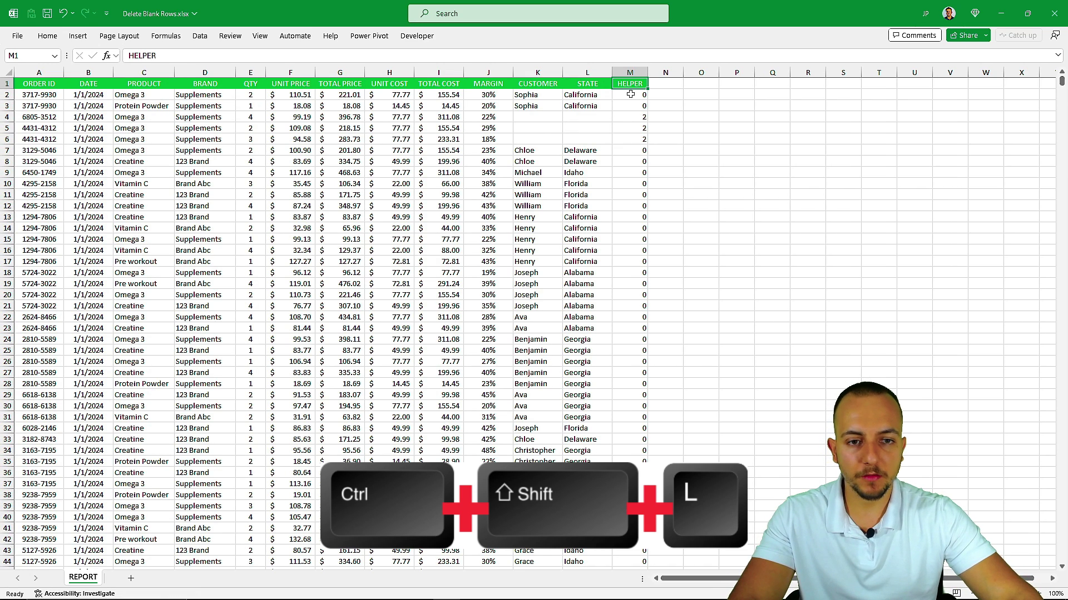
Delete column M (HELPER) so the table ends at column L, then return to the ORDER ID cell.
click(52, 87)
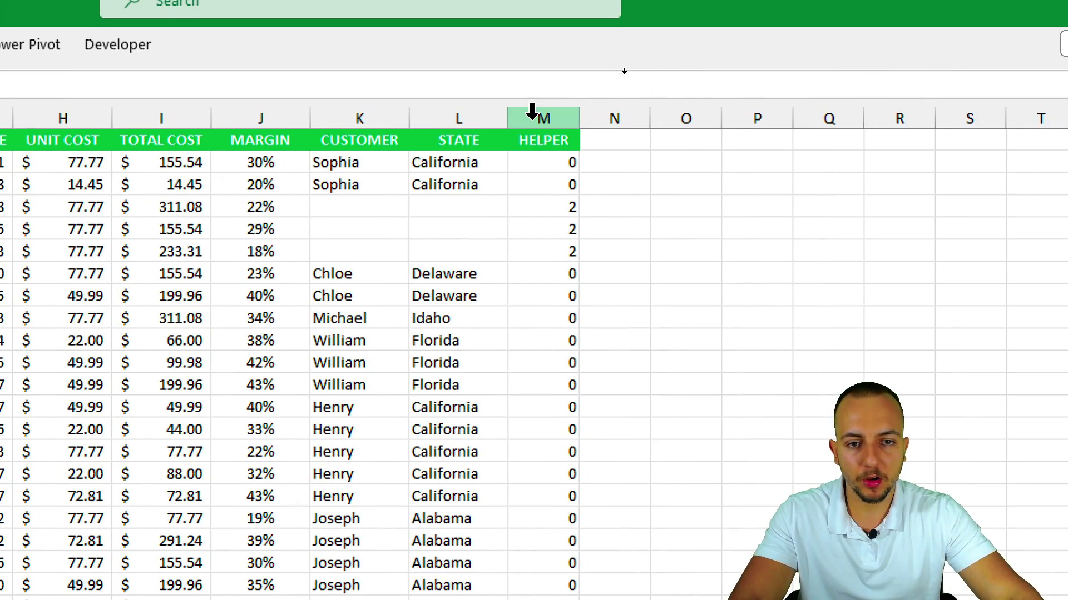
click(630, 72)
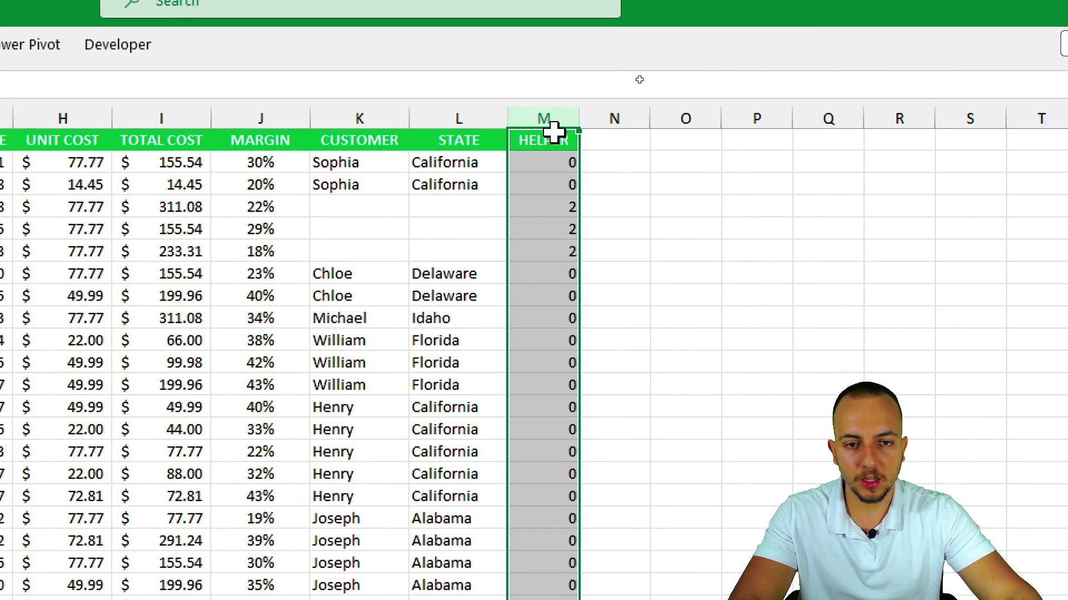
right_click(559, 119)
key(Escape)
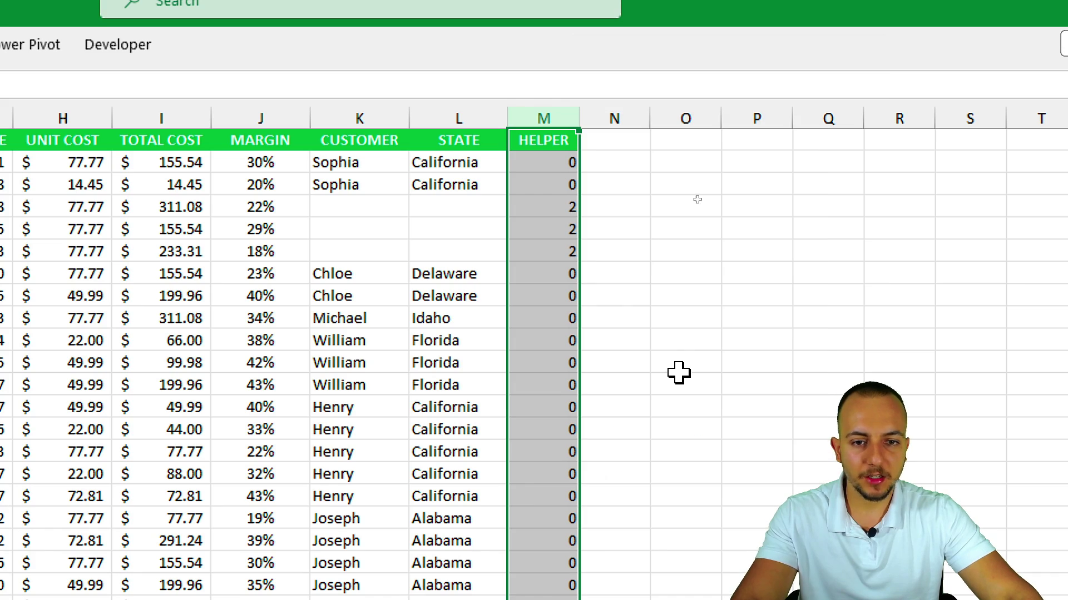
key(ctrl+minus)
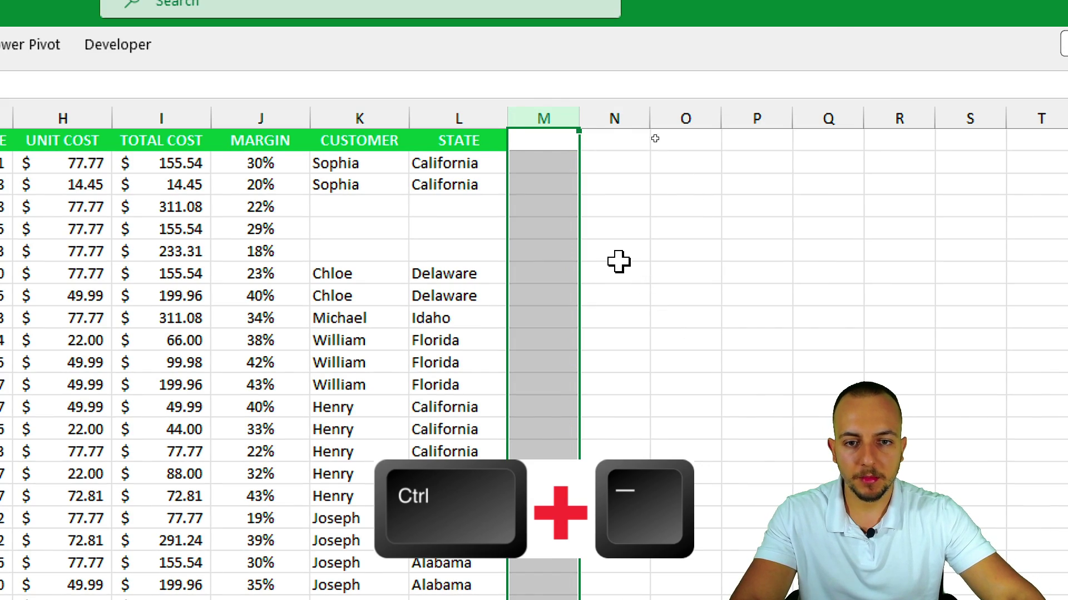
click(542, 251)
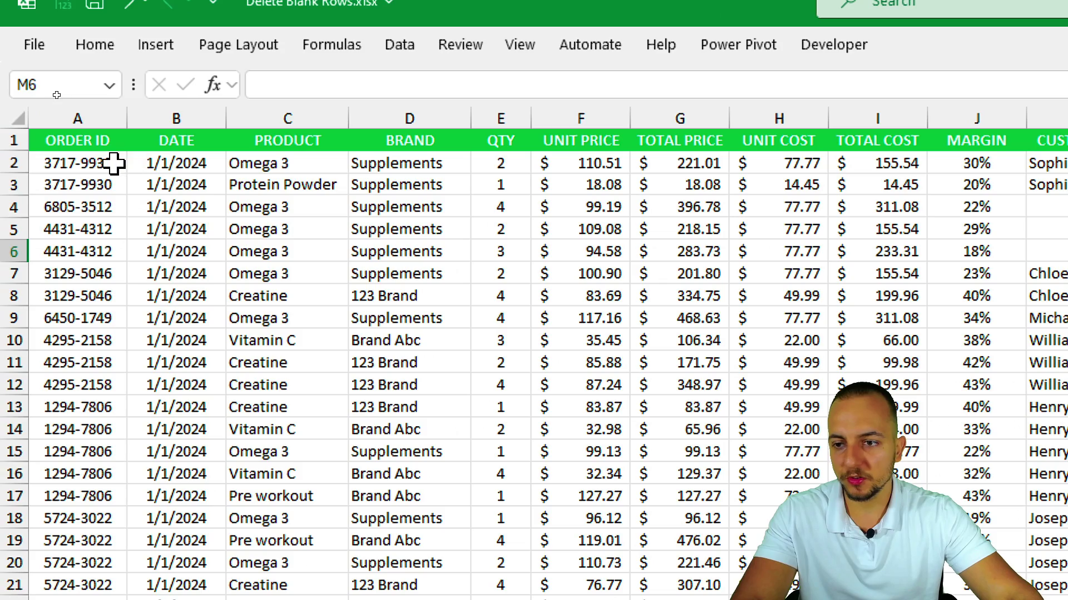
click(71, 114)
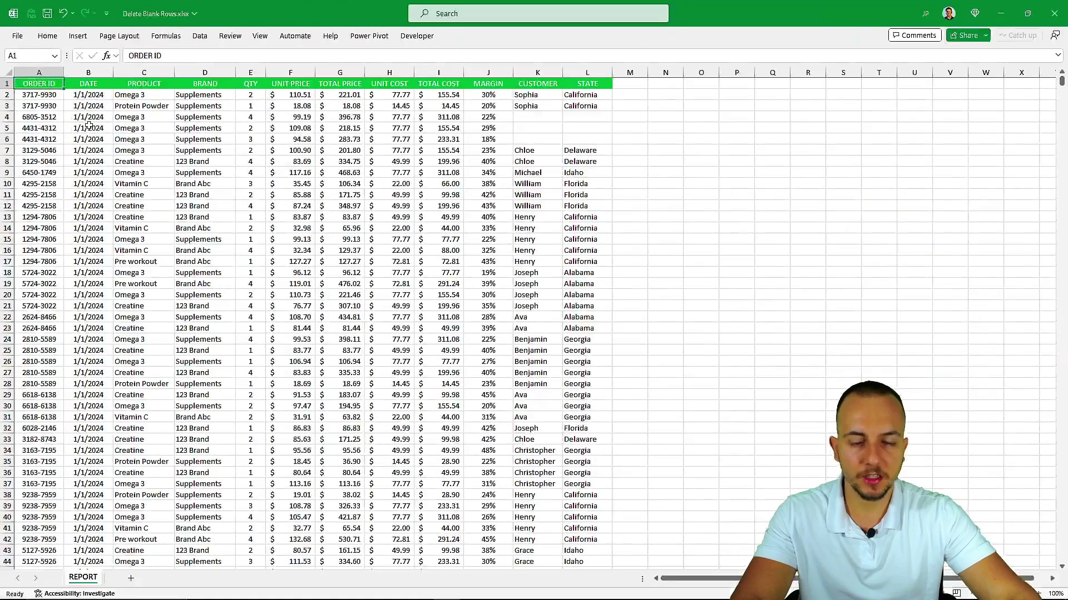